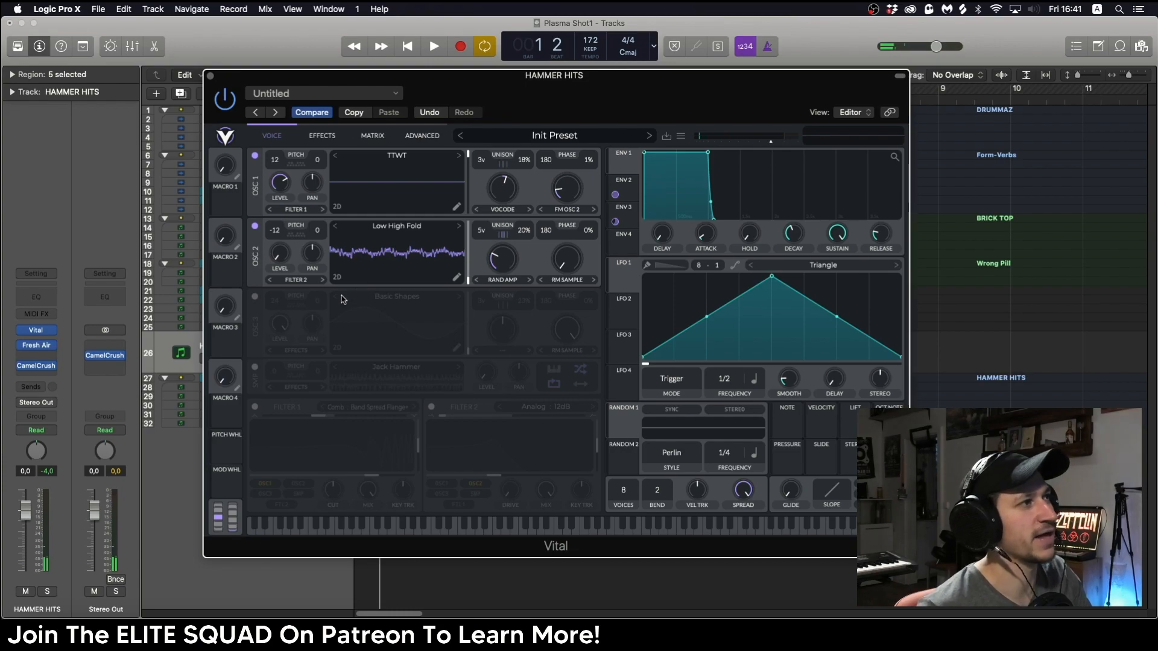
- Enable oscillator 3 with the Basic Shapes wave and the sampler with the Jack Hammer sample
{"action": "left_click", "coordinate": [255, 296]}
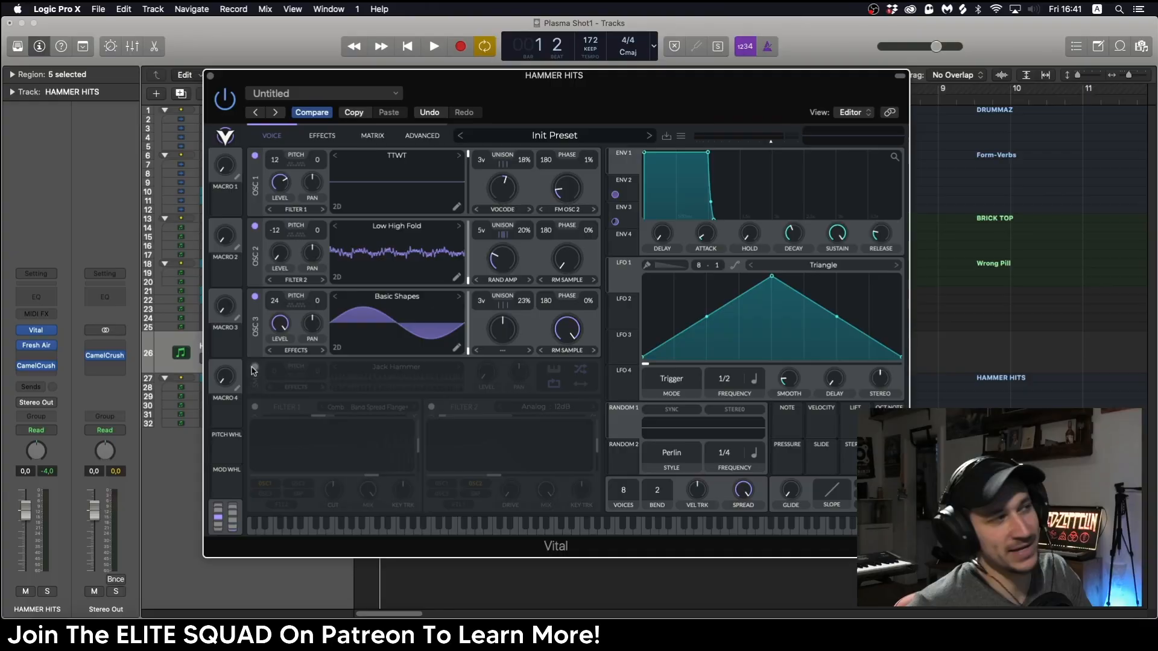
{"action": "left_click", "coordinate": [254, 368]}
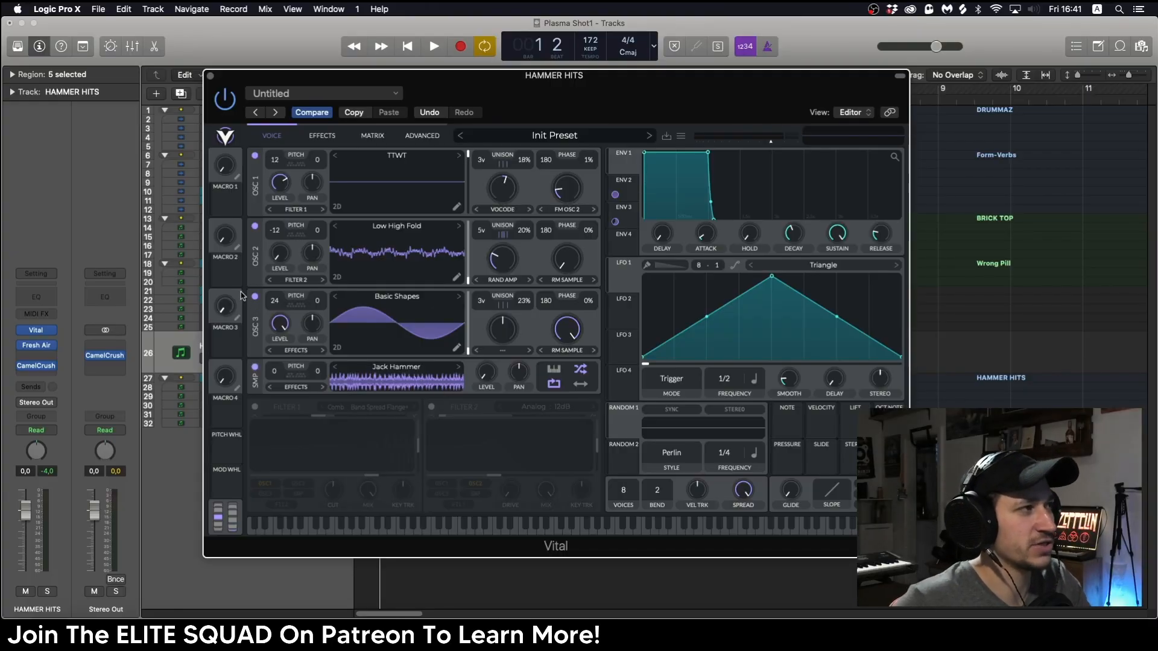
- Try raising the Jack Hammer sample's level with oscillator 3 switched off, and try removing oscillator 3's RM Sample amount
{"action": "left_click", "coordinate": [255, 297]}
{"action": "left_click_drag", "start_coordinate": [481, 378], "coordinate": [486, 279]}
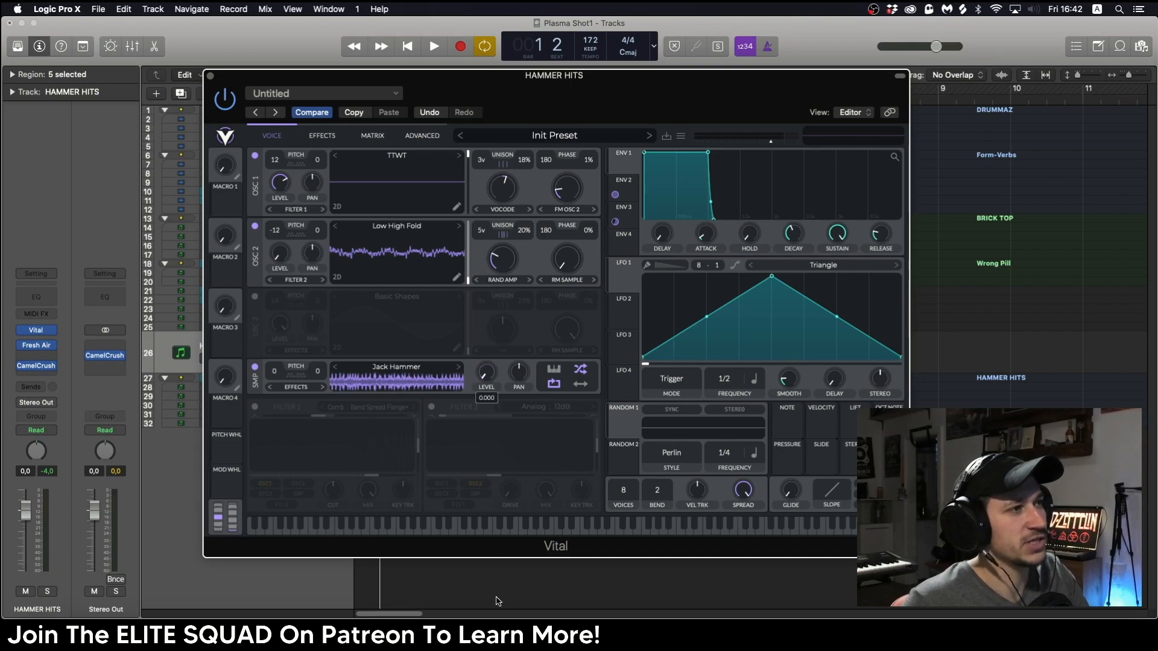
{"action": "left_click", "coordinate": [254, 297]}
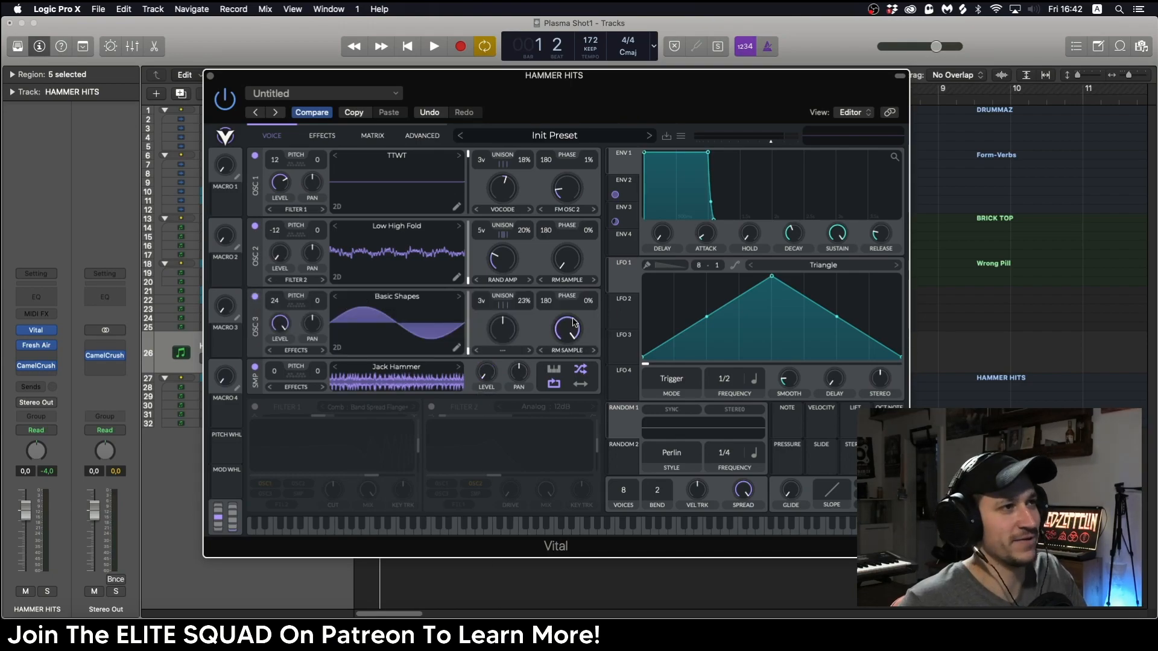
{"action": "left_click_drag", "start_coordinate": [574, 323], "coordinate": [561, 353]}
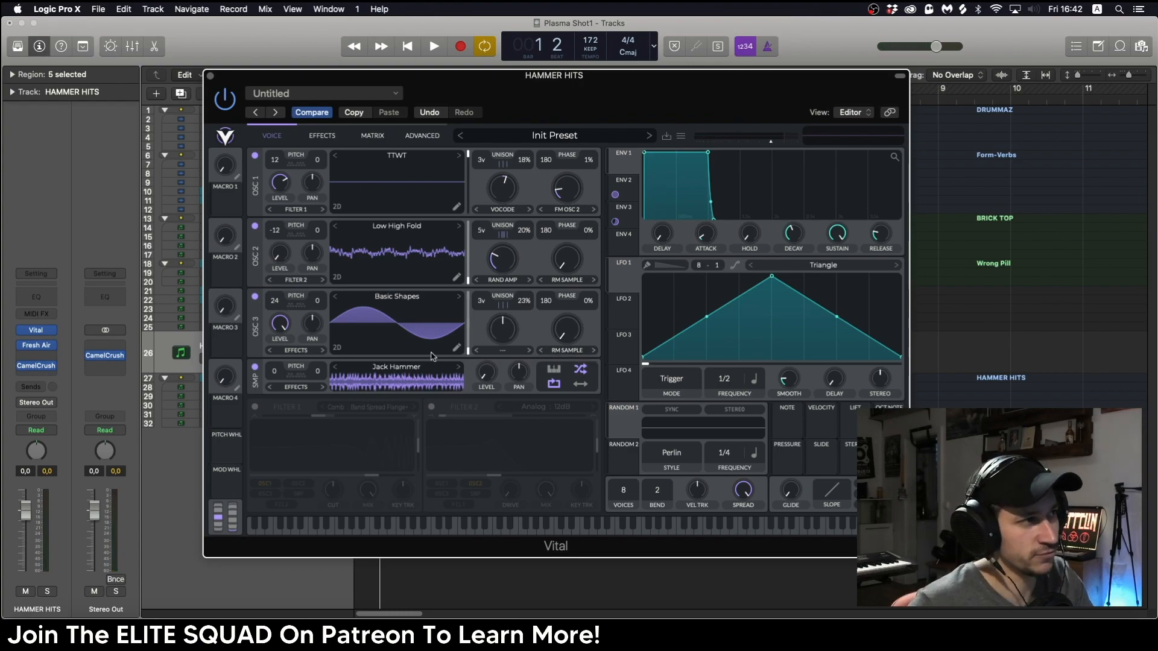
{"action": "left_click_drag", "start_coordinate": [560, 337], "coordinate": [556, 231]}
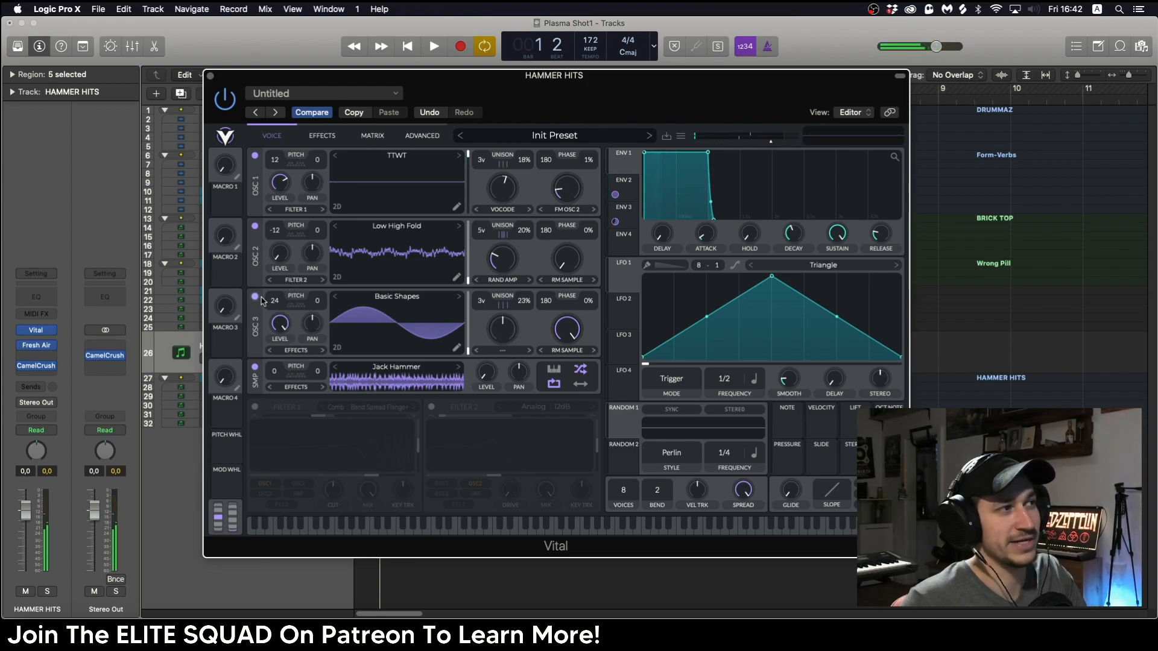
- Audition oscillator 3 and the sample without oscillators 1 and 2, and try transposing oscillator 3 down to 4
{"action": "left_click", "coordinate": [254, 226]}
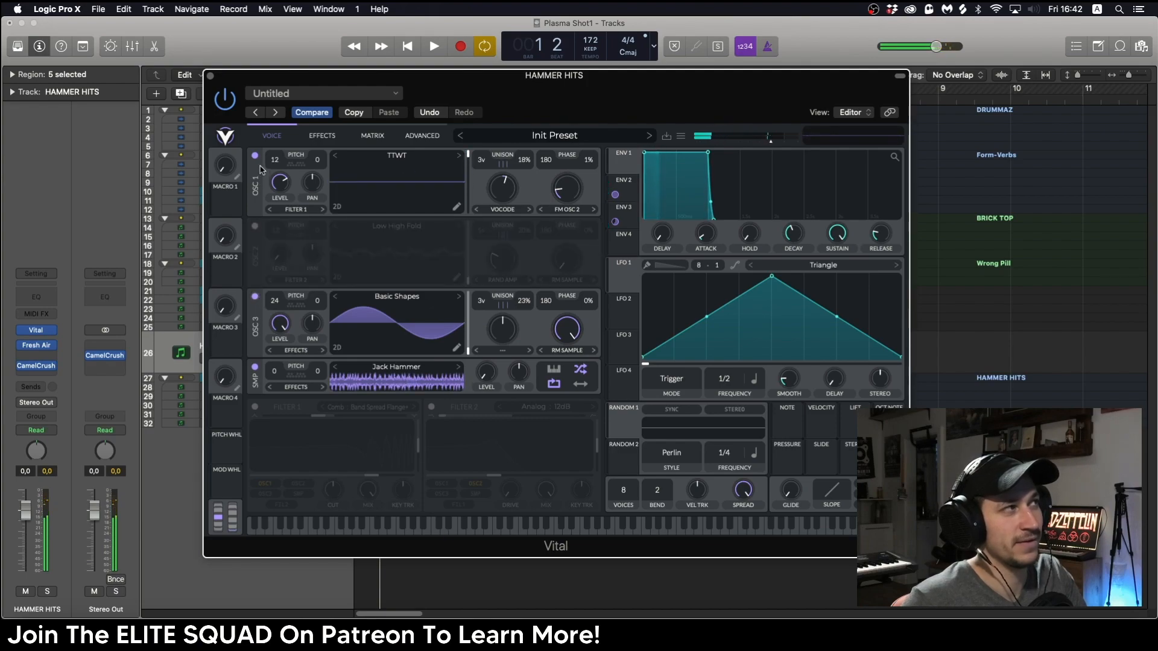
{"action": "left_click", "coordinate": [256, 155]}
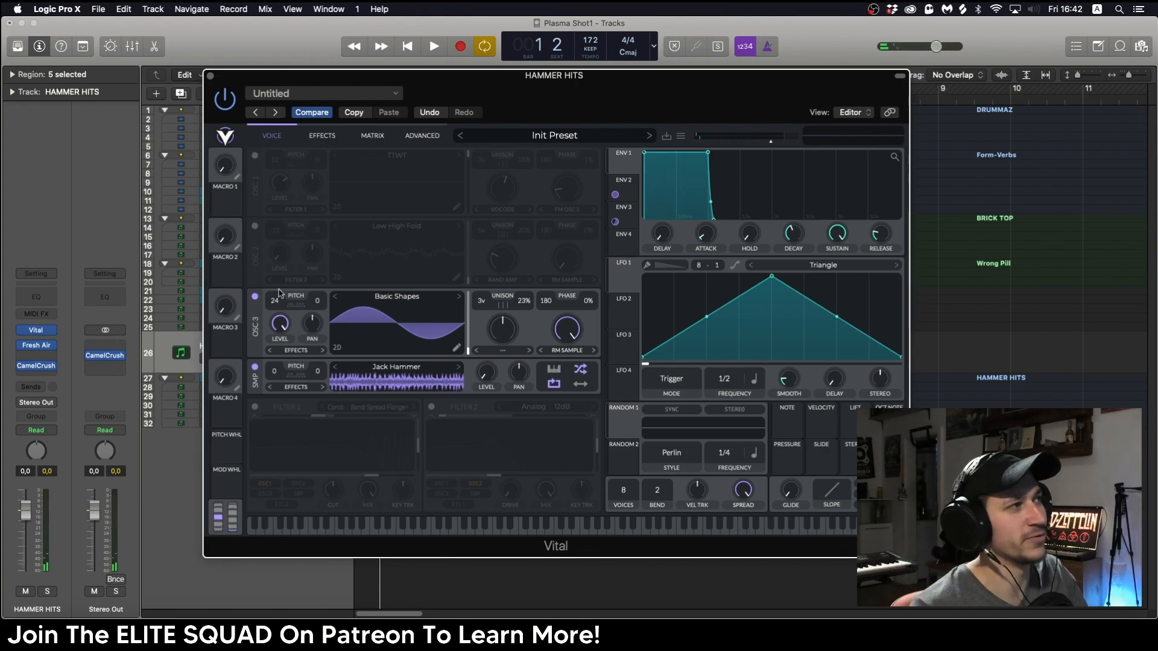
{"action": "left_click_drag", "start_coordinate": [279, 295], "coordinate": [280, 338]}
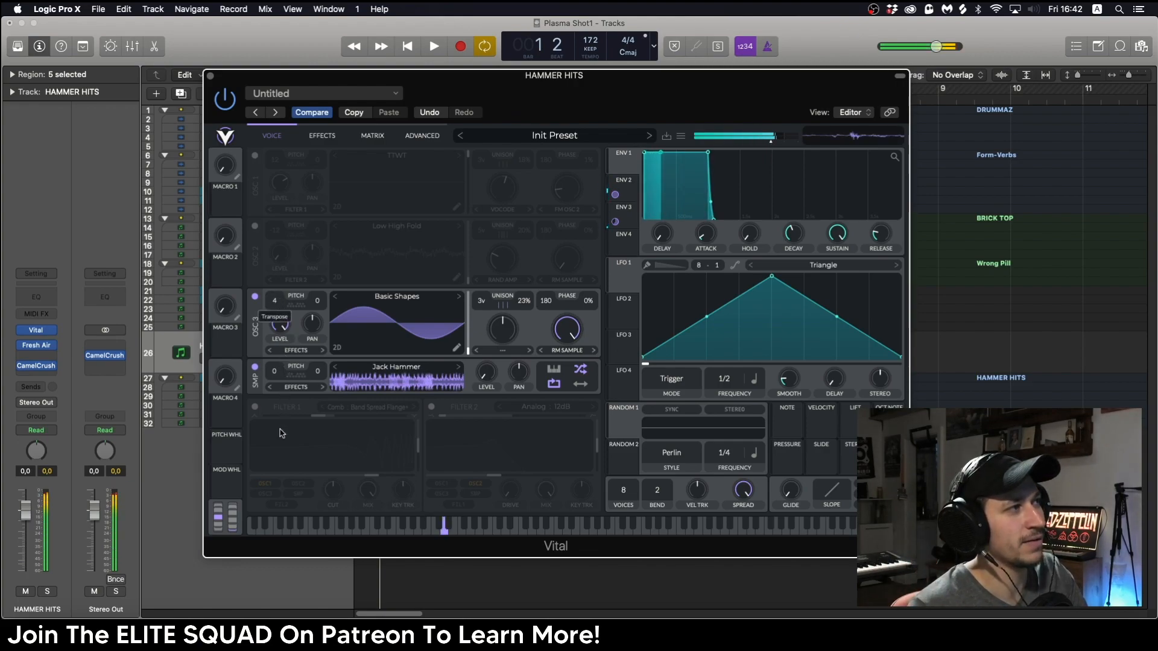
{"action": "left_click_drag", "start_coordinate": [280, 433], "coordinate": [288, 312]}
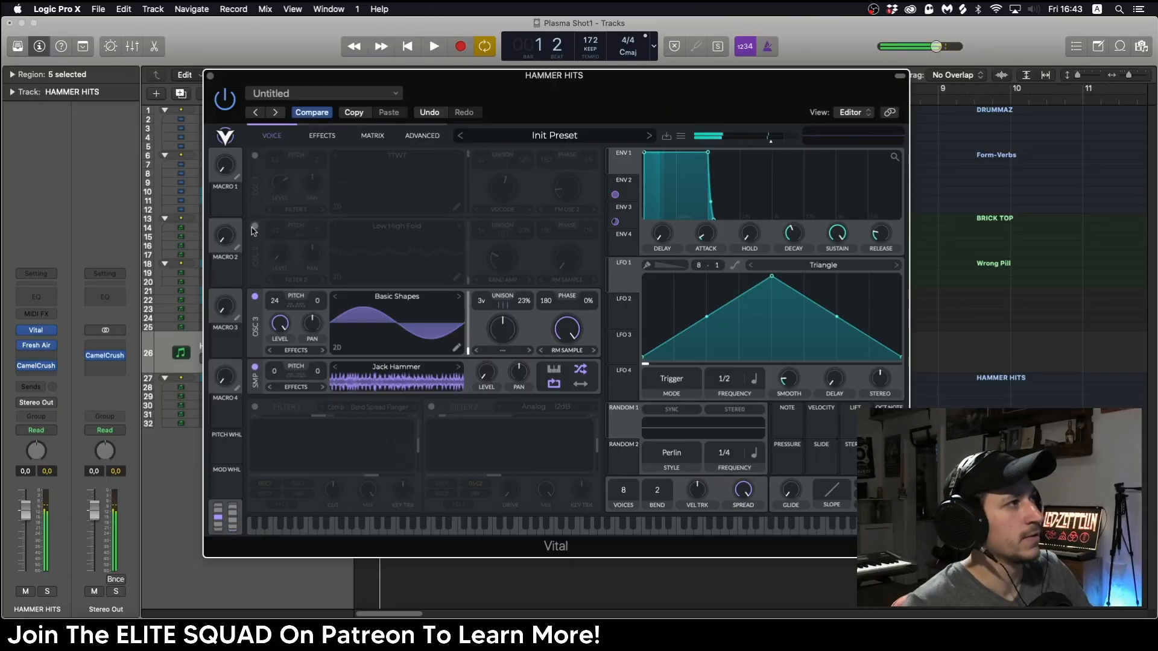
{"action": "left_click", "coordinate": [255, 226]}
{"action": "left_click", "coordinate": [255, 156]}
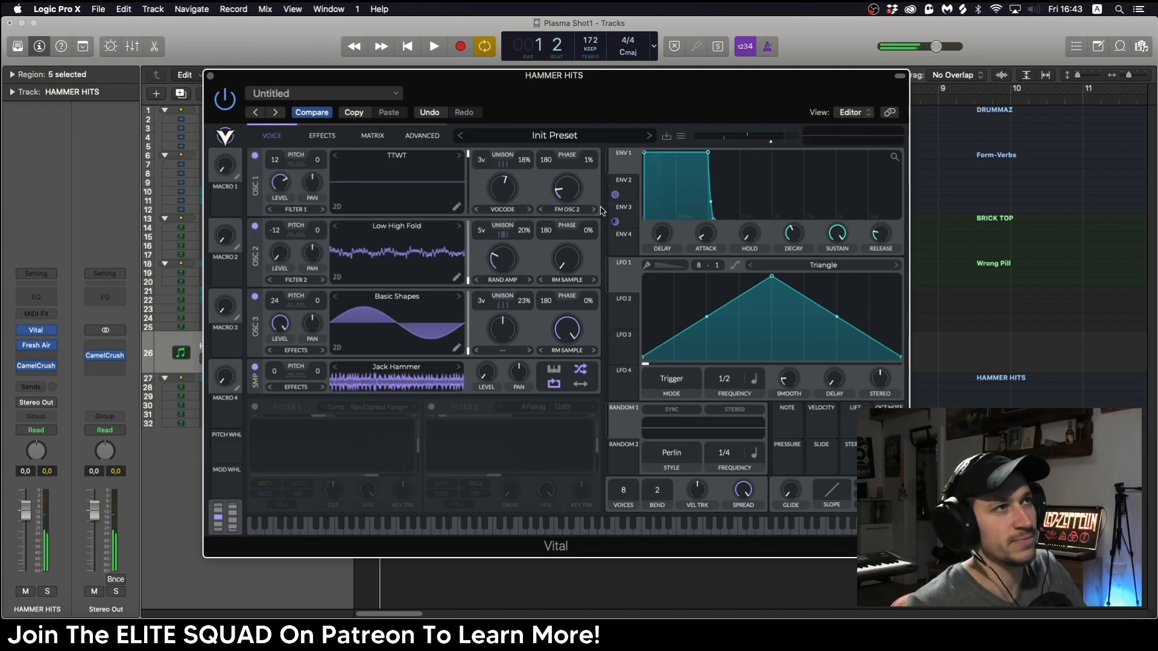
- Examine envelope 3's shape and its routing to Voice Transpose in the modulation matrix, including the amount
{"action": "left_click", "coordinate": [622, 213]}
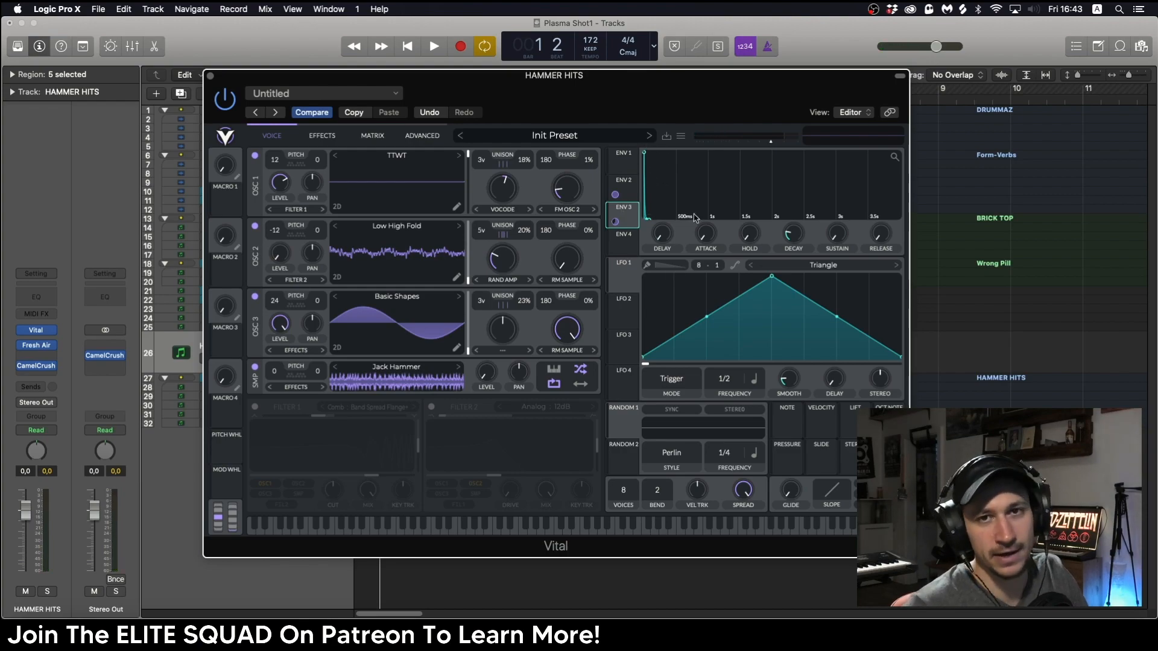
{"action": "left_click", "coordinate": [370, 136]}
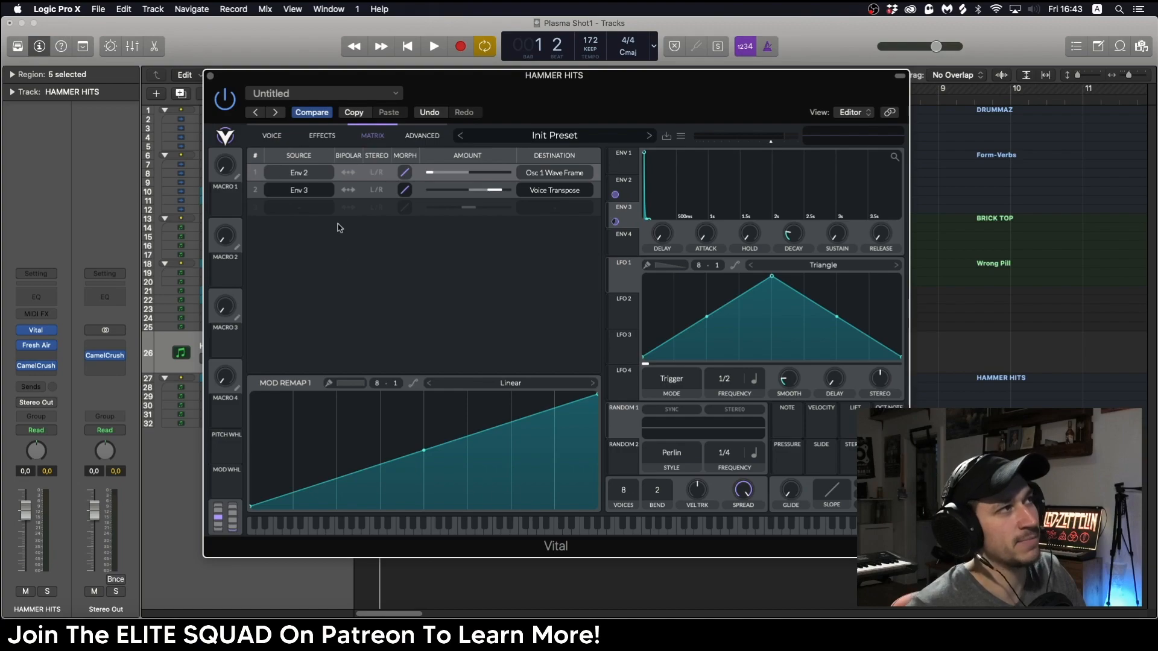
{"action": "left_click", "coordinate": [575, 192]}
{"action": "mouse_move", "coordinate": [550, 219]}
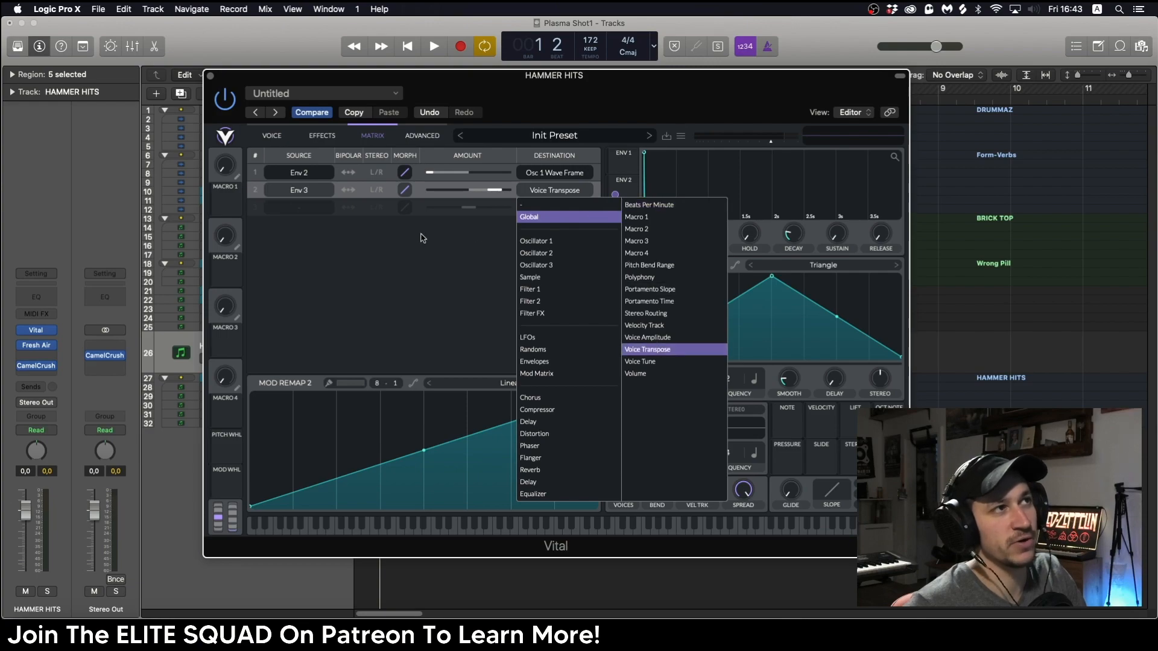
{"action": "left_click", "coordinate": [657, 350]}
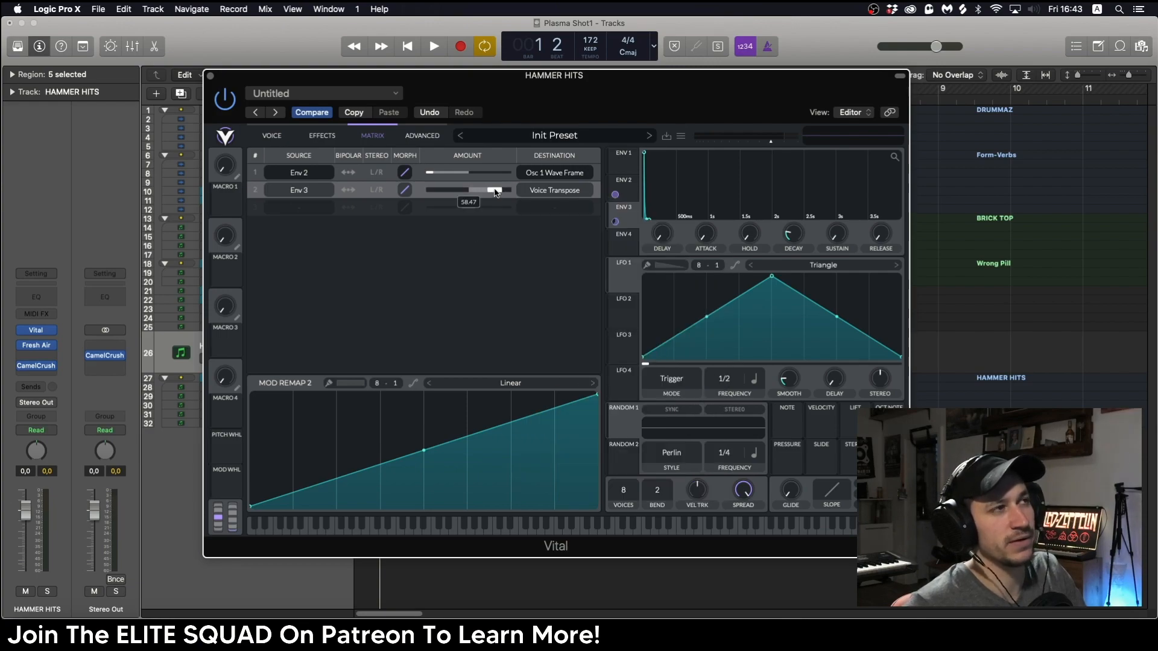
{"action": "left_click_drag", "start_coordinate": [495, 190], "coordinate": [501, 190]}
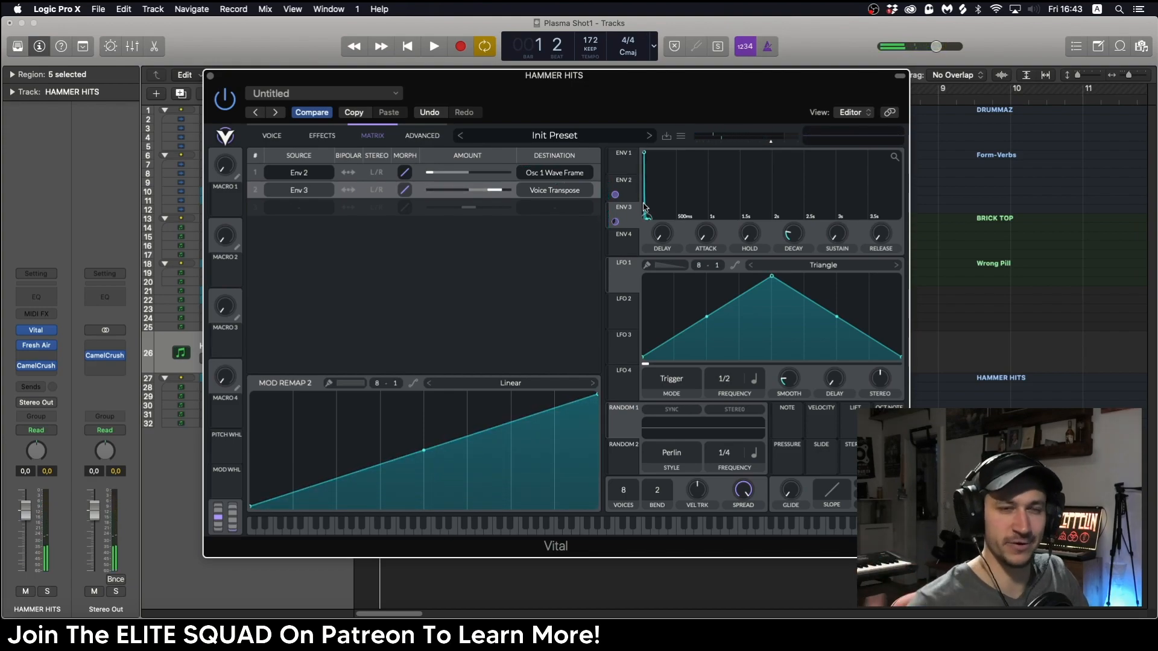
- Enable the Chorus effect with the reverb off, and audition its mix at full before lowering it again
{"action": "left_click", "coordinate": [322, 135]}
{"action": "left_click", "coordinate": [274, 136]}
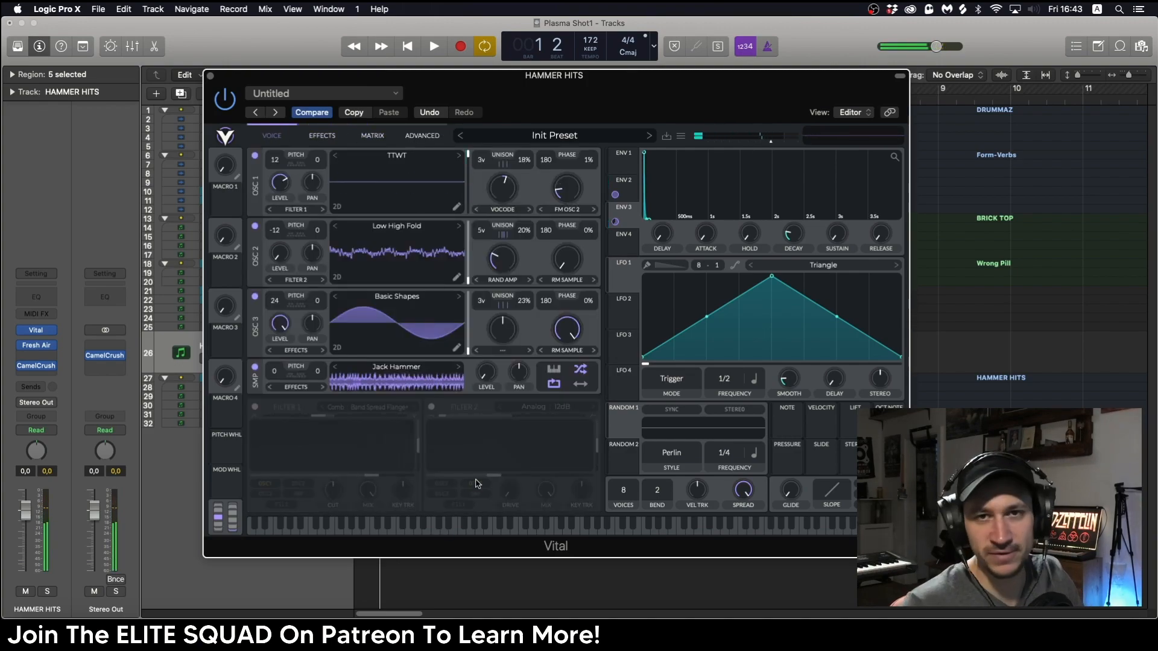
{"action": "left_click", "coordinate": [334, 135]}
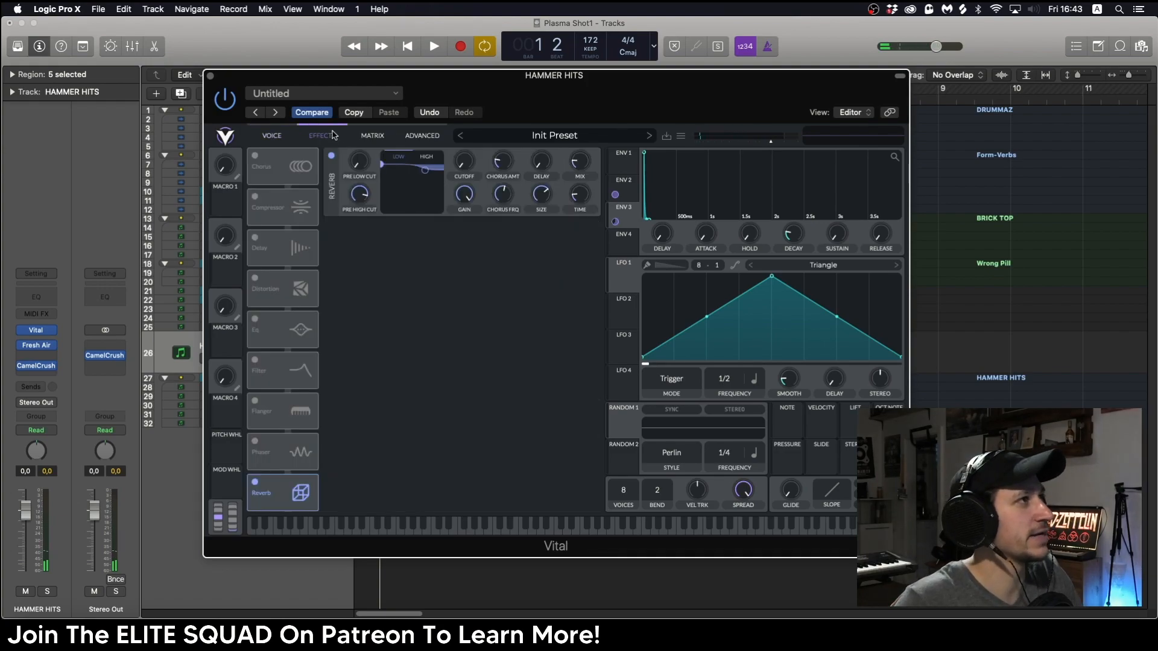
{"action": "left_click", "coordinate": [254, 156]}
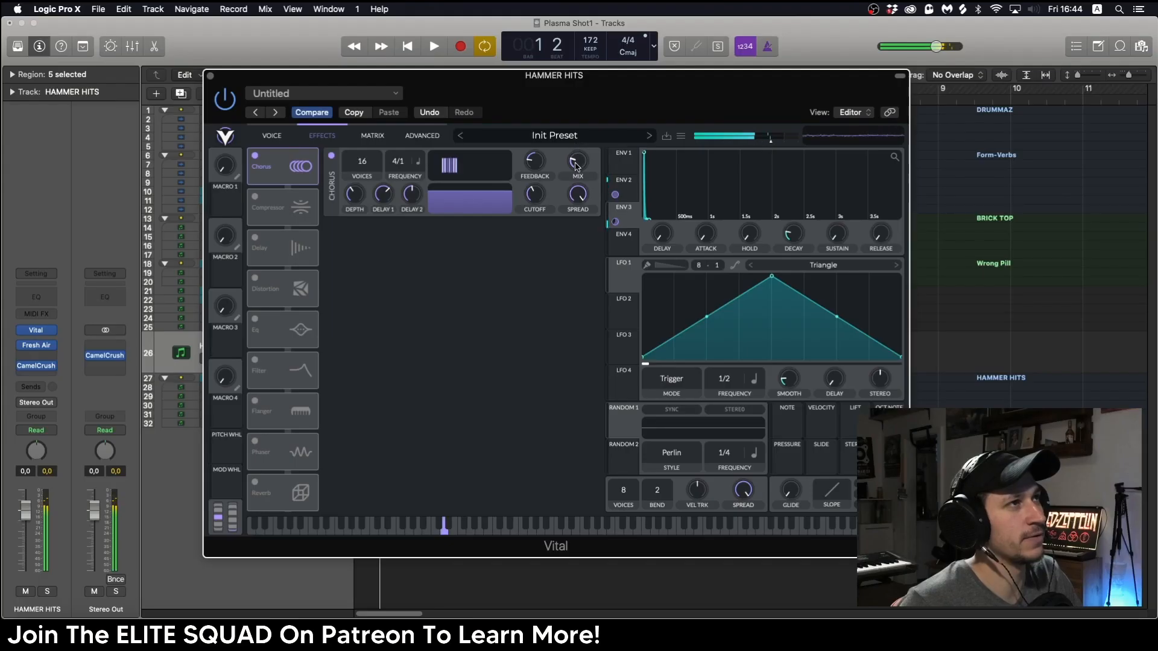
{"action": "left_click_drag", "start_coordinate": [577, 164], "coordinate": [576, 165]}
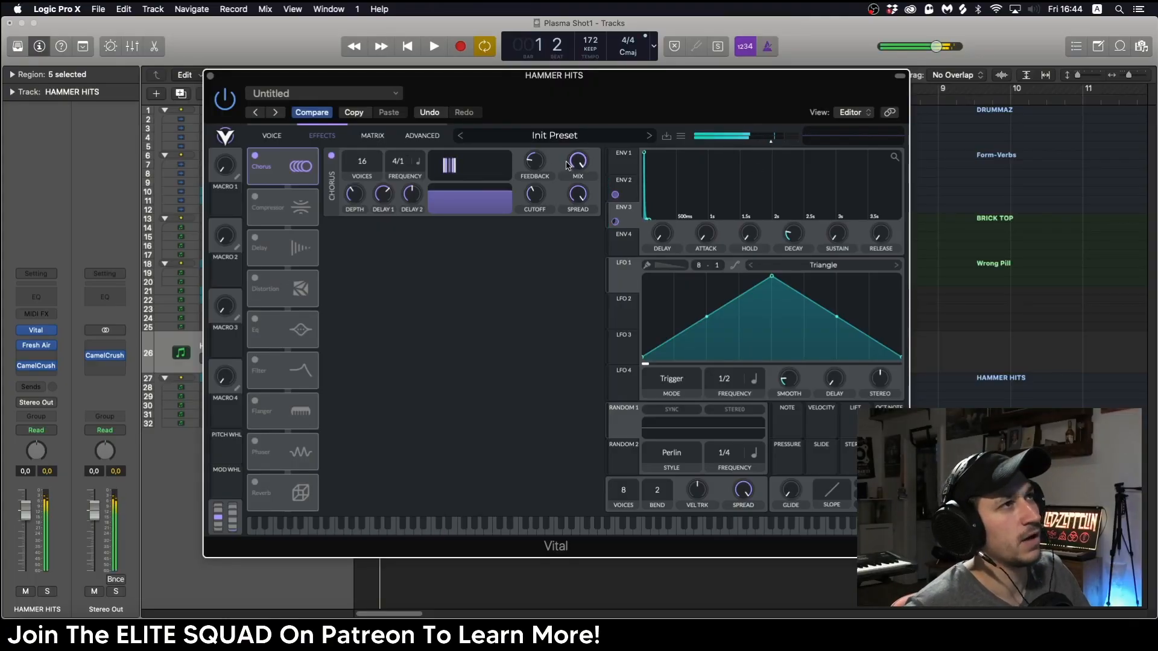
{"action": "left_click_drag", "start_coordinate": [567, 164], "coordinate": [567, 249]}
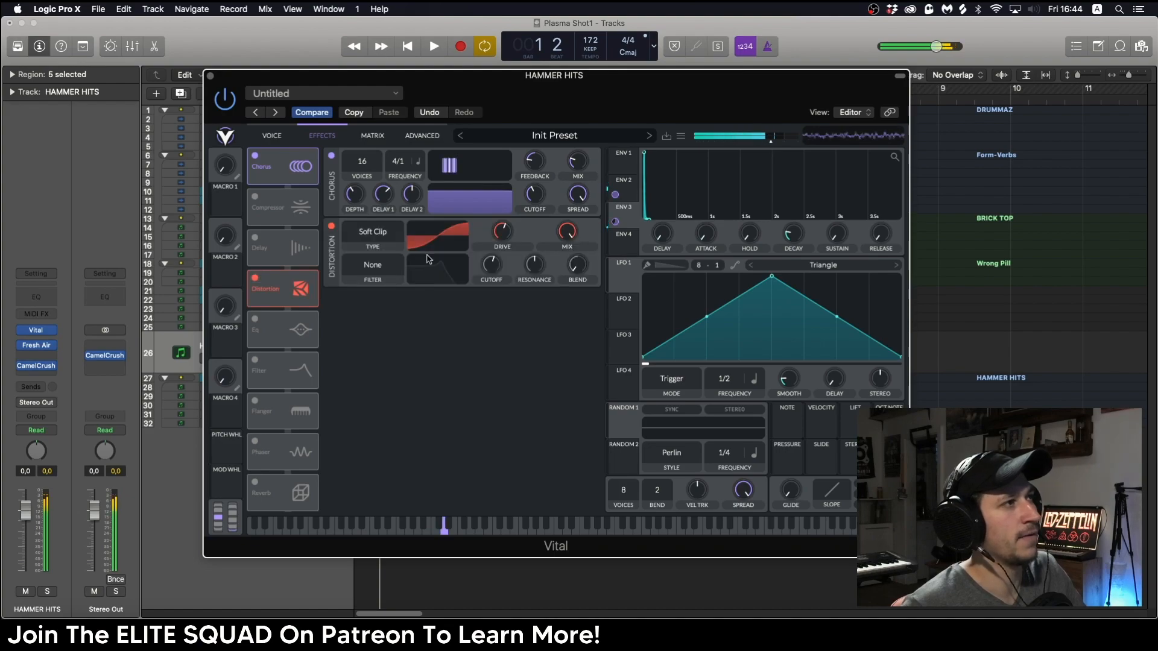
- Set the Distortion type to Hard Clip after comparing it with Soft Clip, and check the sound with the distortion bypassed
{"action": "left_click", "coordinate": [370, 230]}
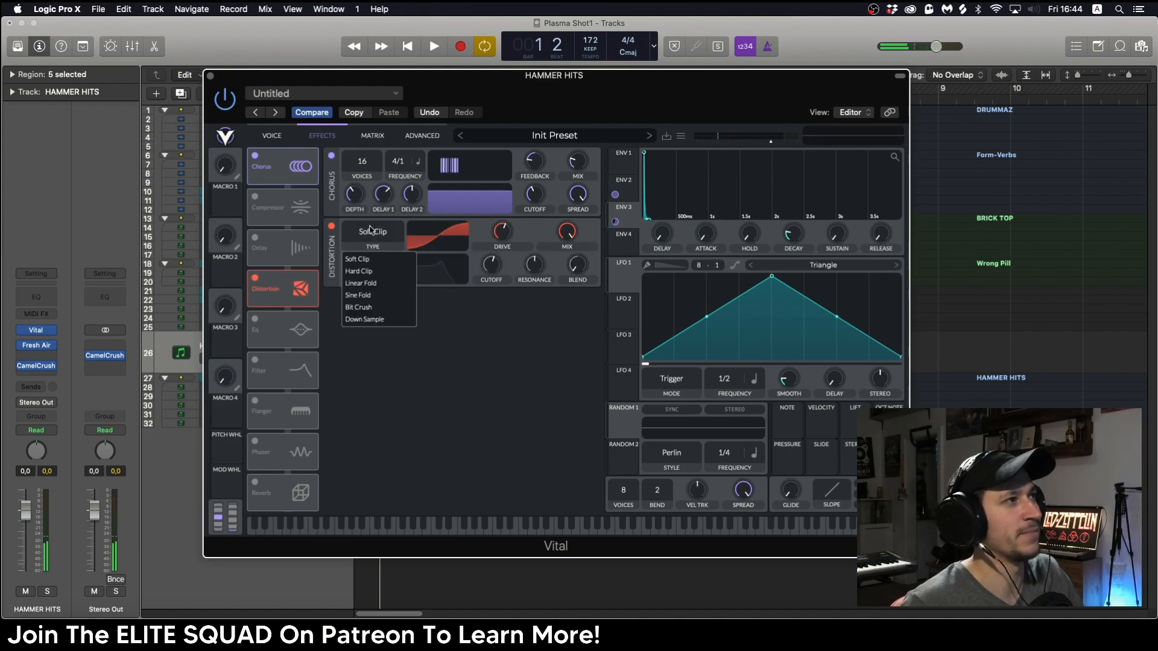
{"action": "left_click", "coordinate": [361, 271]}
{"action": "left_click", "coordinate": [375, 234]}
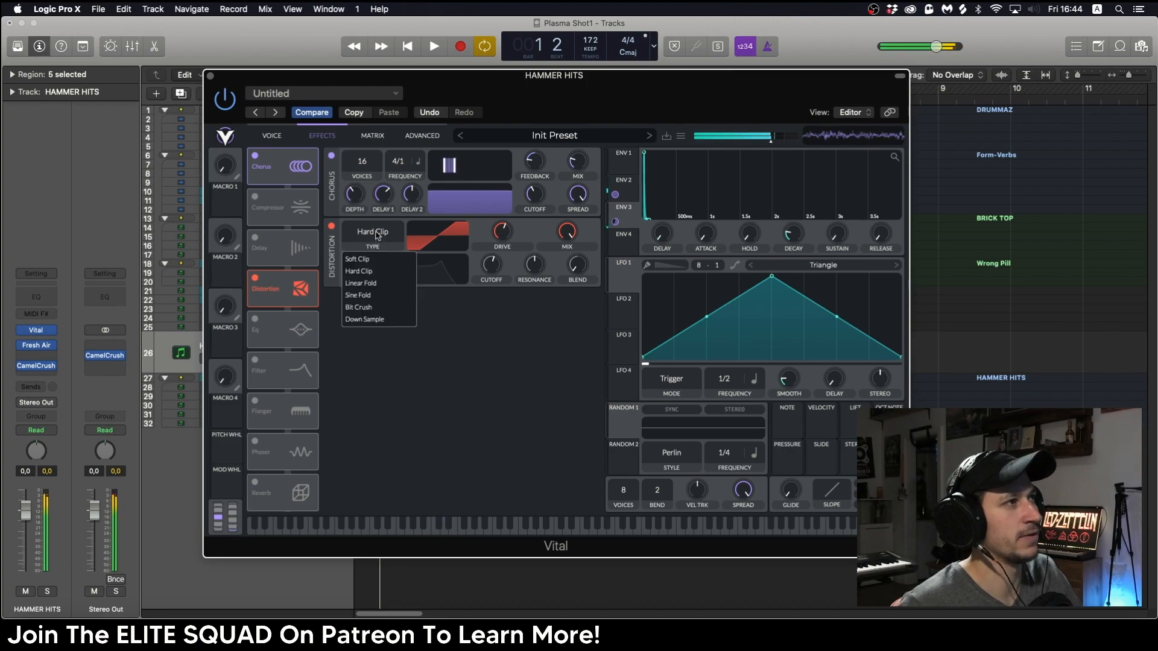
{"action": "left_click", "coordinate": [377, 272]}
{"action": "left_click", "coordinate": [375, 235]}
{"action": "left_click", "coordinate": [362, 258]}
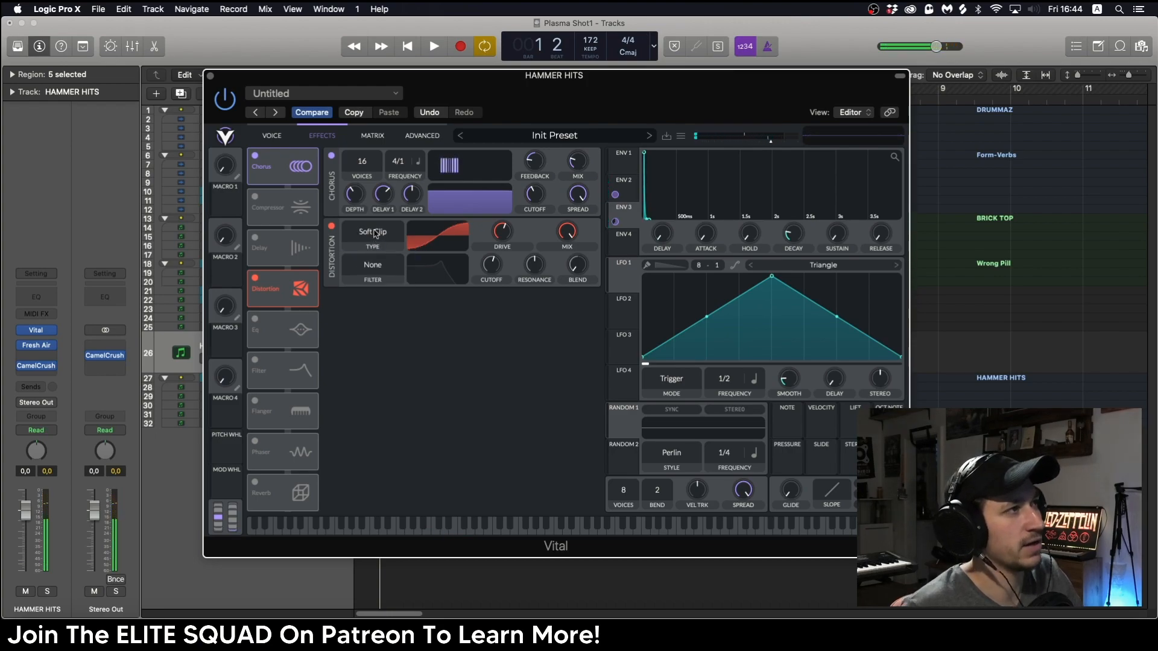
{"action": "left_click", "coordinate": [375, 234]}
{"action": "left_click", "coordinate": [373, 274]}
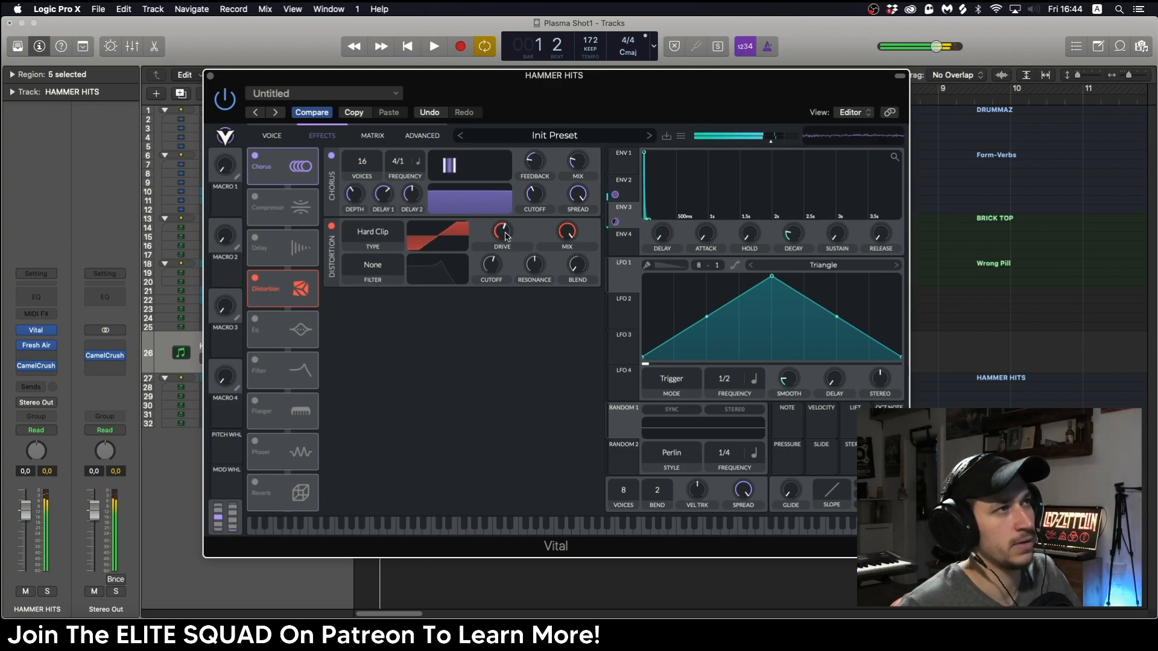
{"action": "left_click", "coordinate": [331, 226]}
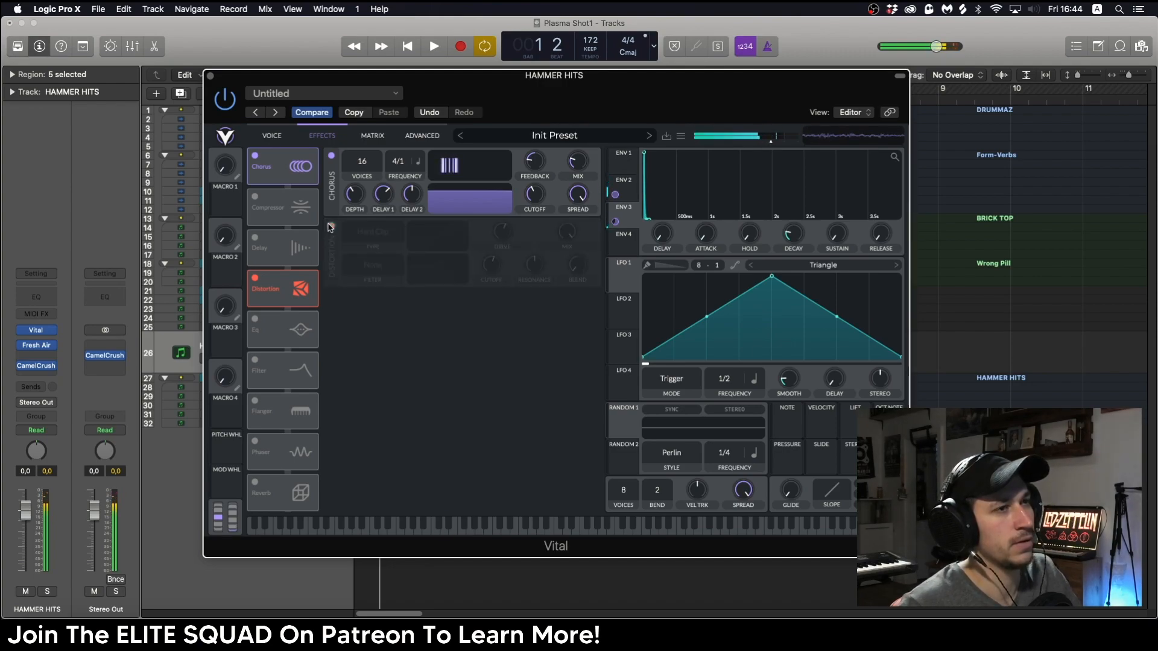
{"action": "left_click", "coordinate": [330, 227]}
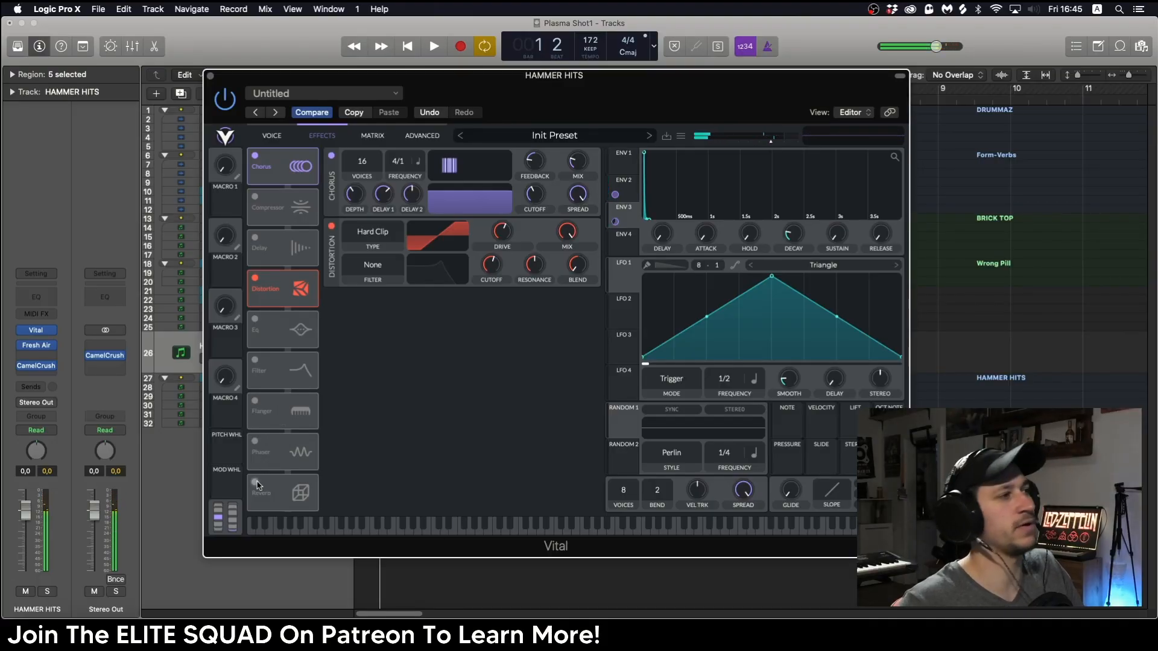
- Enable the Reverb effect, raise its low cutoff, and close the synth window
{"action": "left_click", "coordinate": [255, 484]}
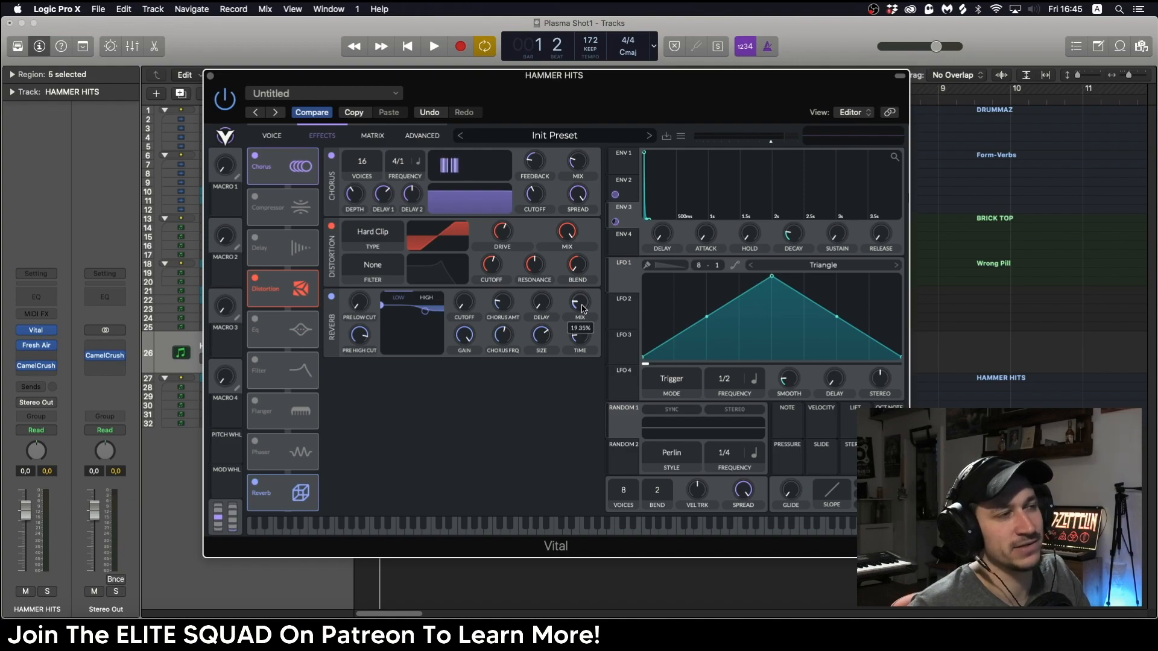
{"action": "left_click_drag", "start_coordinate": [582, 309], "coordinate": [582, 309]}
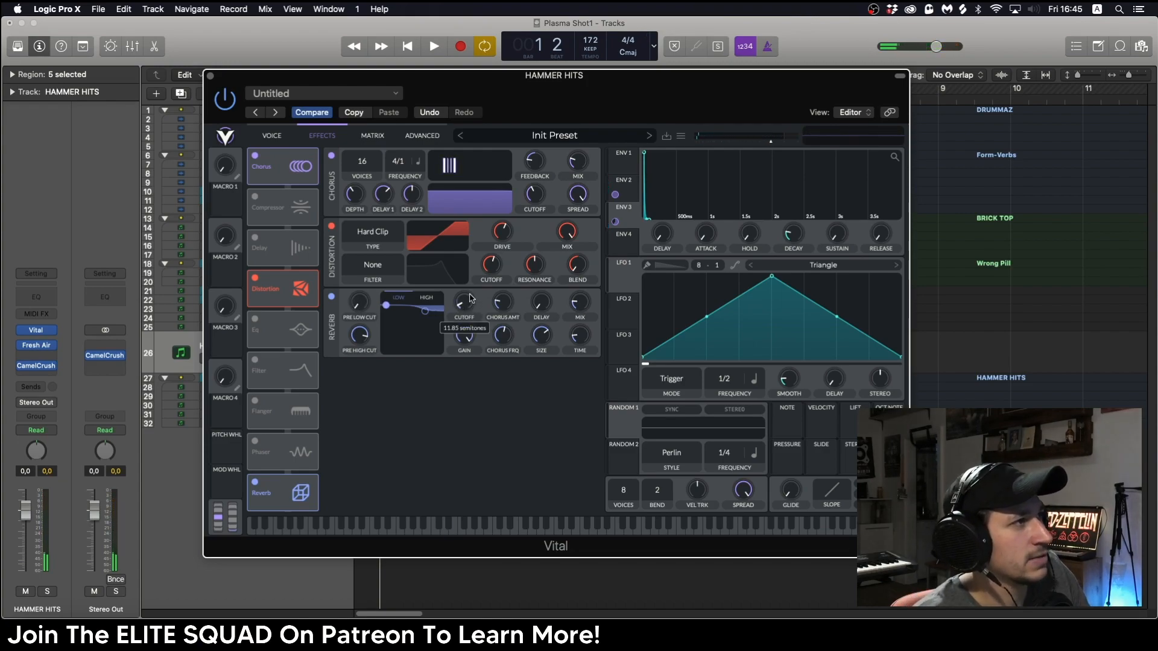
{"action": "left_click_drag", "start_coordinate": [471, 298], "coordinate": [470, 291]}
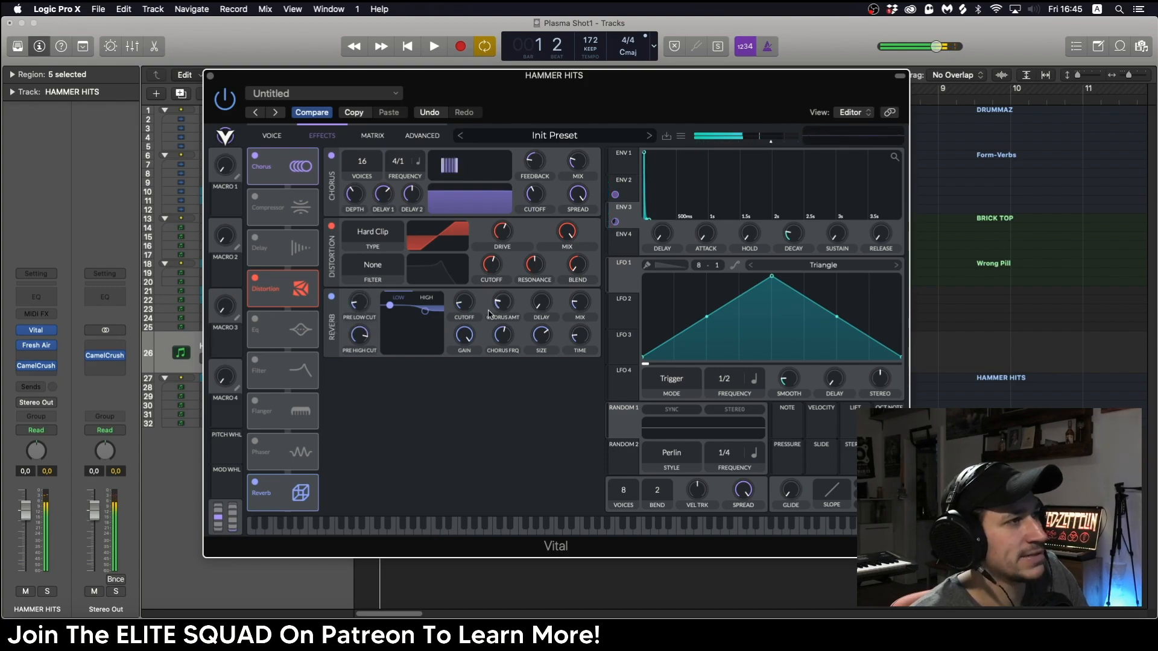
{"action": "left_click_drag", "start_coordinate": [465, 304], "coordinate": [471, 288]}
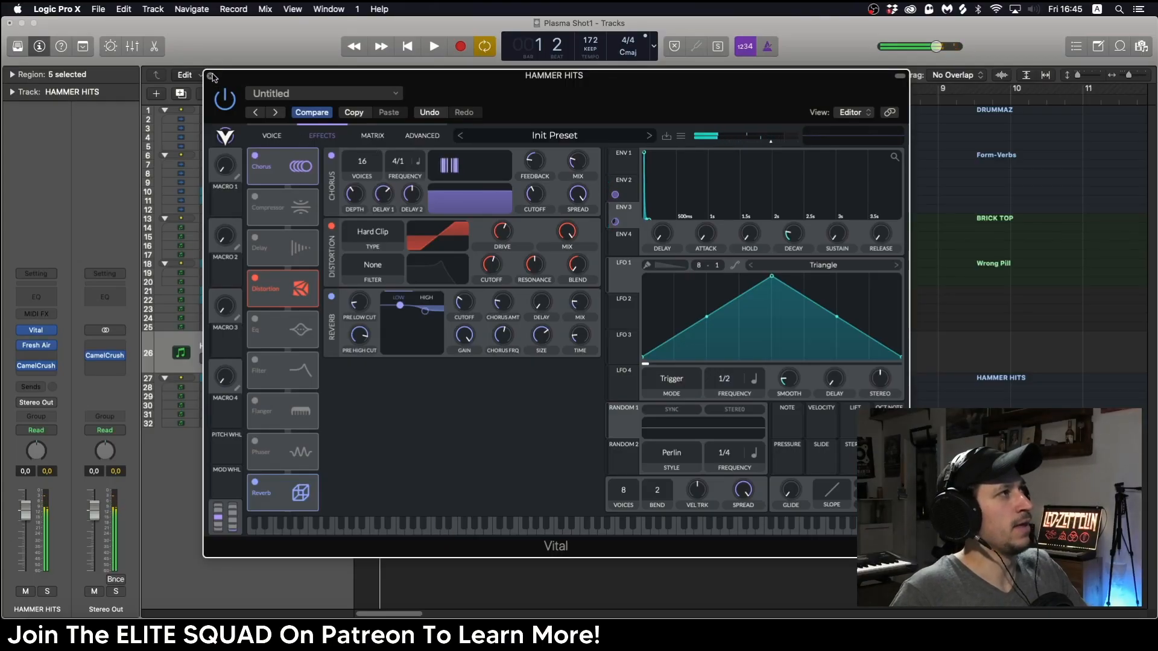
{"action": "left_click", "coordinate": [211, 76]}
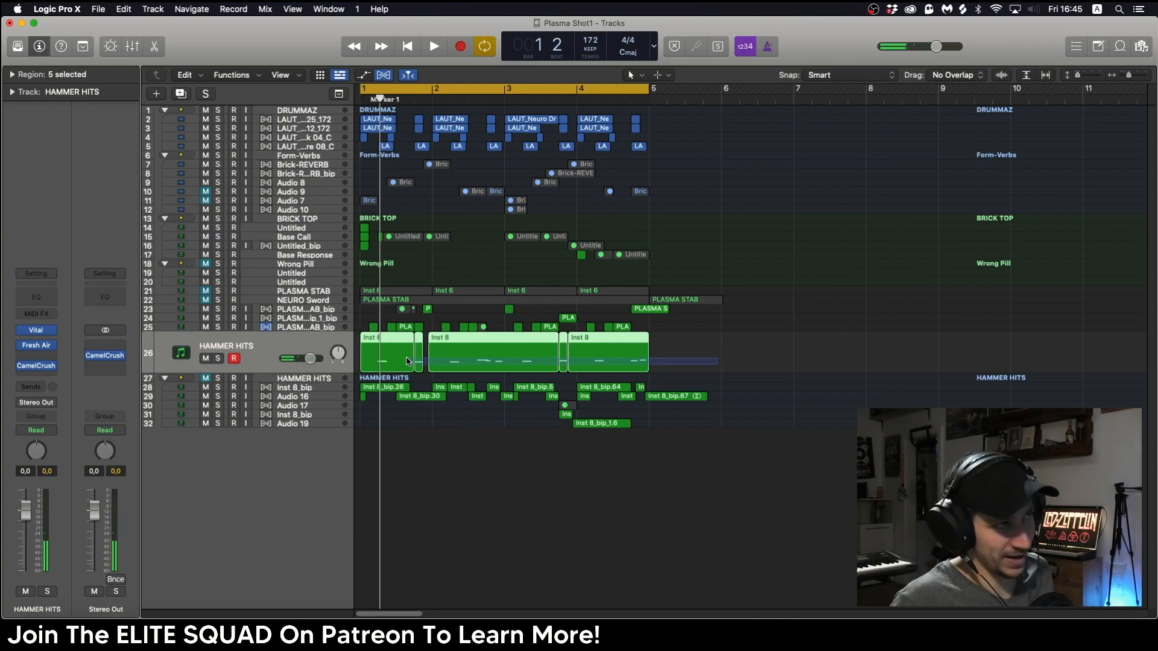
- Join the five selected regions on the HAMMER HITS track into one, and select the PLASMA STAB_bip track above it
{"action": "key", "text": "super+j"}
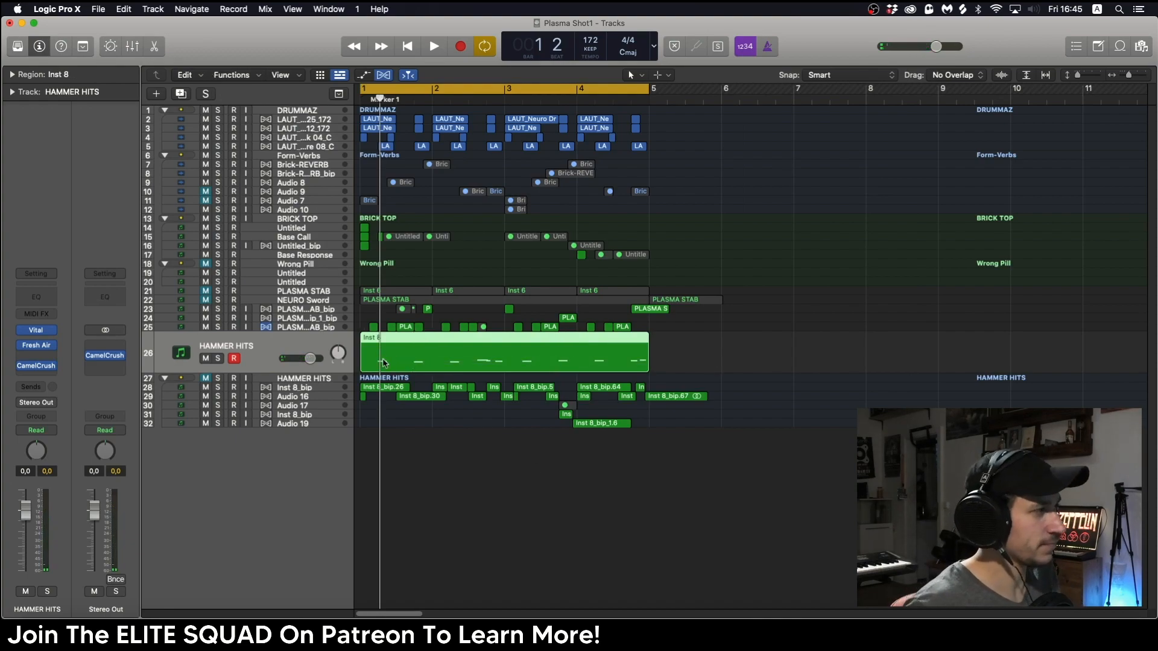
{"action": "key", "text": "Up"}
{"action": "key", "text": "ctrl+super+z"}
{"action": "key", "text": "super+Down"}
{"action": "key", "text": "super+Right"}
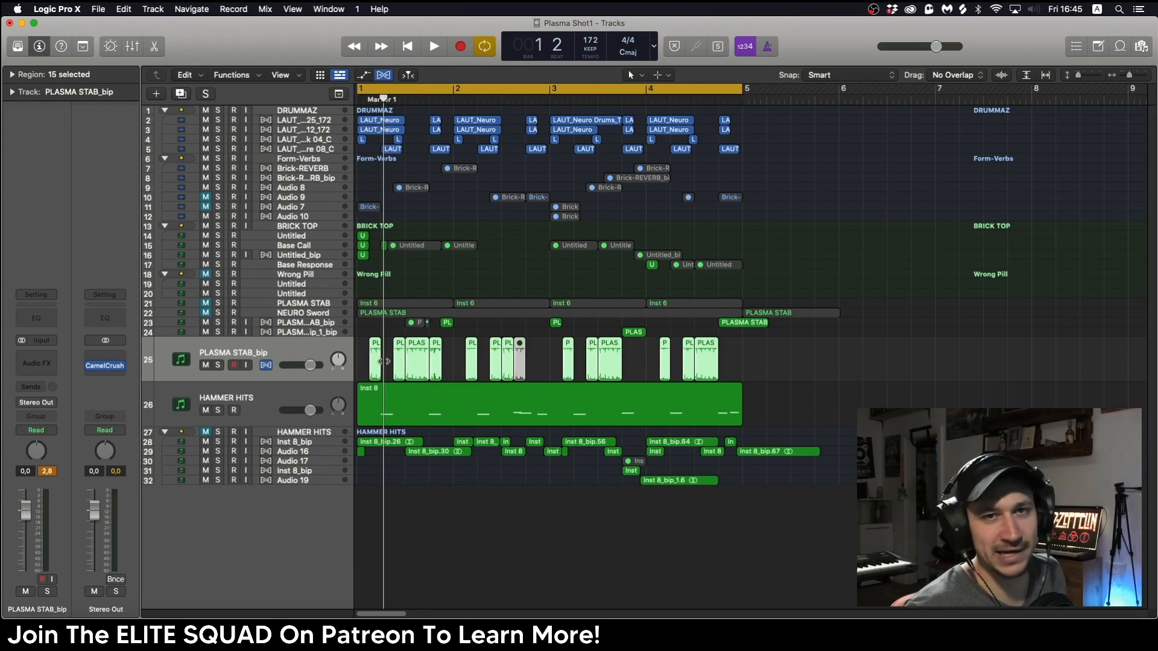
{"action": "left_click", "coordinate": [391, 372]}
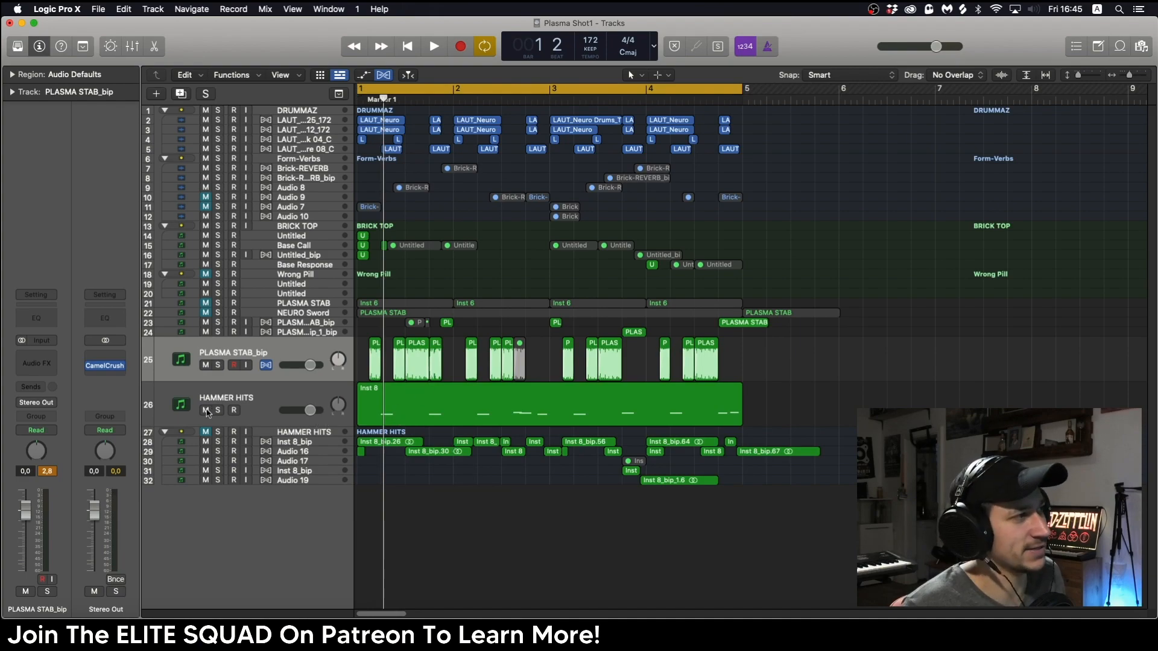
- Solo the HAMMER HITS instrument track, select it, and audition its Inst 8 region on its own
{"action": "left_click", "coordinate": [207, 412]}
{"action": "left_click", "coordinate": [207, 411]}
{"action": "left_click", "coordinate": [218, 411]}
{"action": "left_click", "coordinate": [258, 404]}
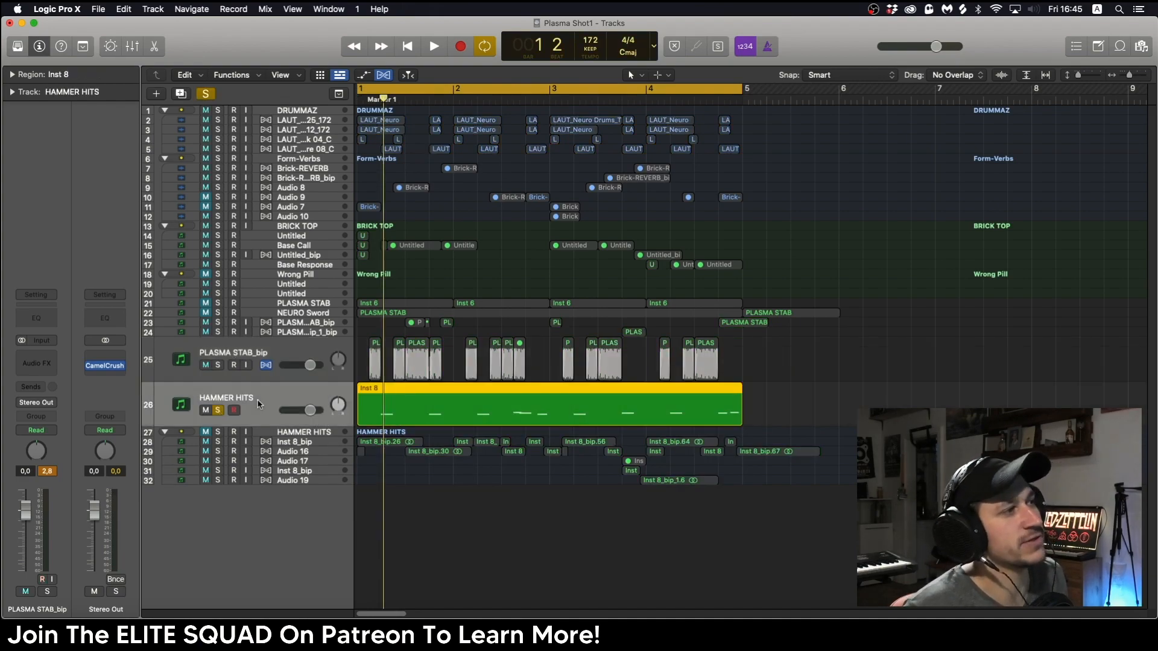
{"action": "key", "text": "space"}
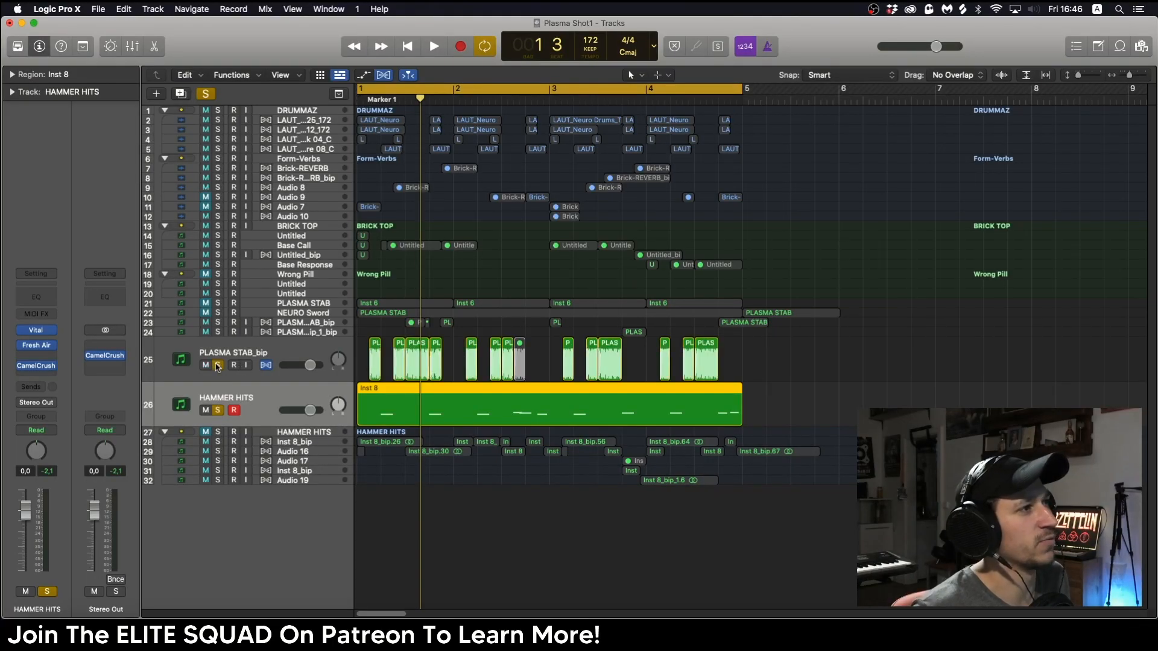
- Clear the solos on the PLASMA STAB_bip and HAMMER HITS tracks and audition them within the full arrangement
{"action": "left_click", "coordinate": [217, 365]}
{"action": "left_click", "coordinate": [219, 411]}
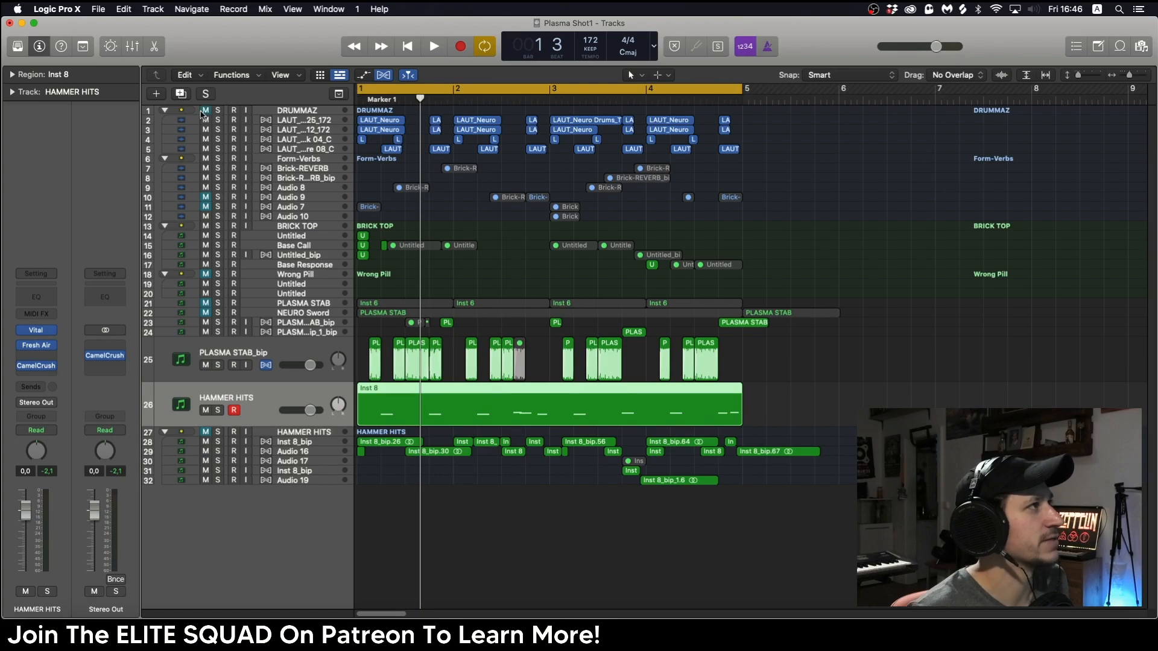
{"action": "key", "text": "space"}
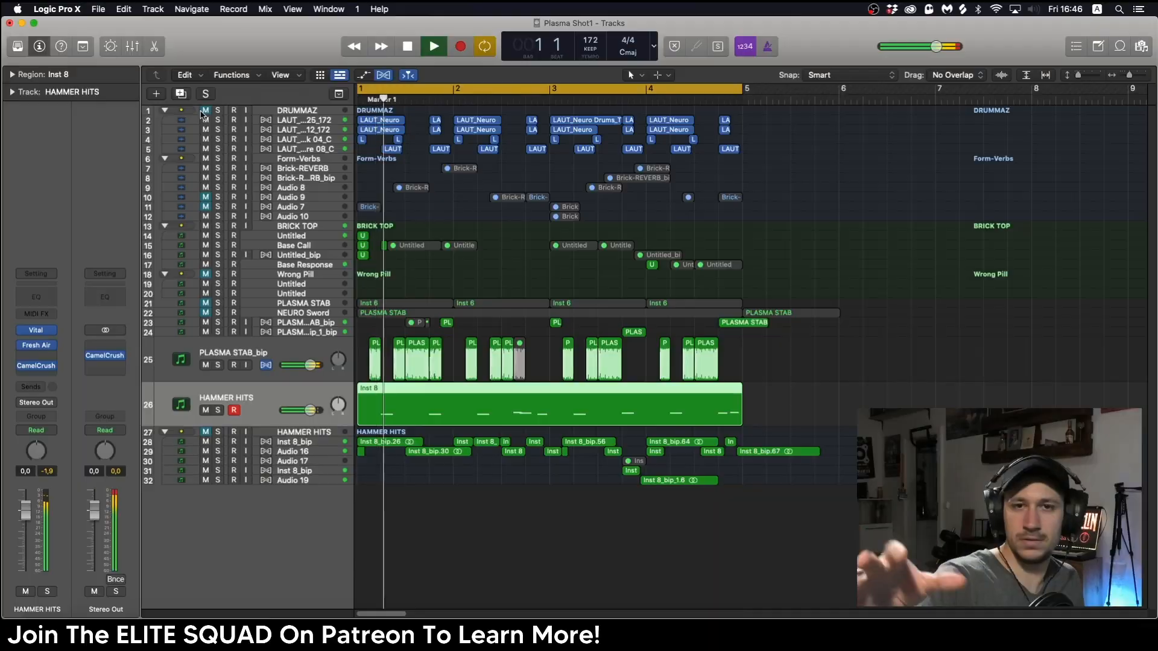
{"action": "key", "text": "space"}
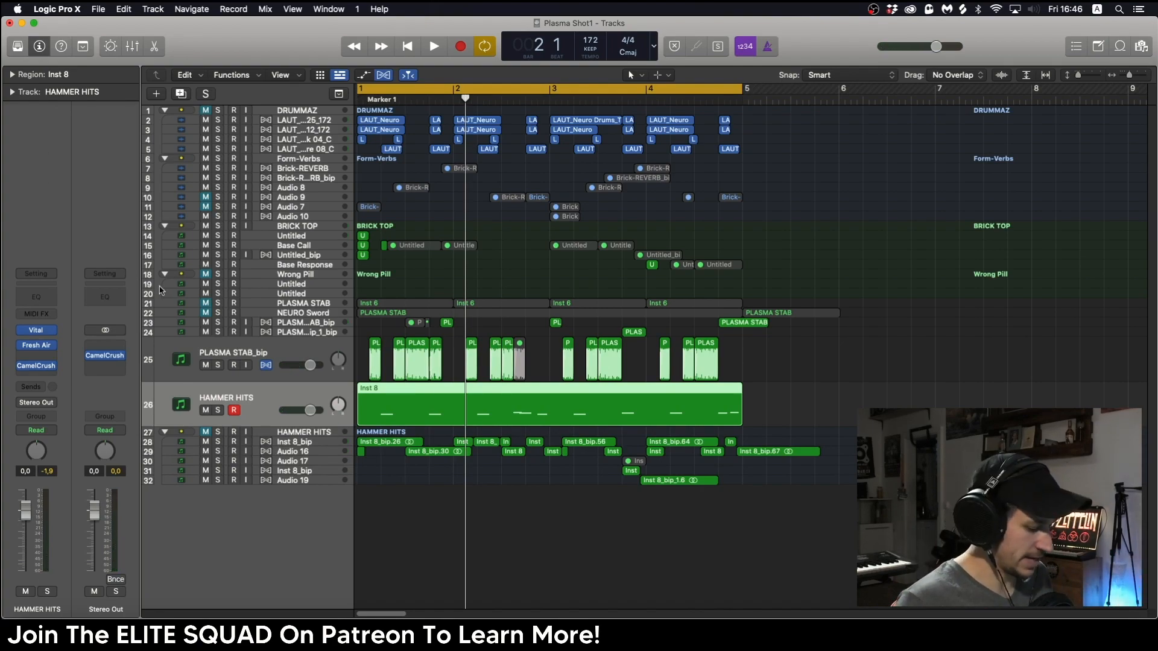
- Mute the HAMMER HITS instrument track and unmute the HAMMER HITS track stack below it
{"action": "key", "text": "ctrl+m"}
{"action": "key", "text": "Down"}
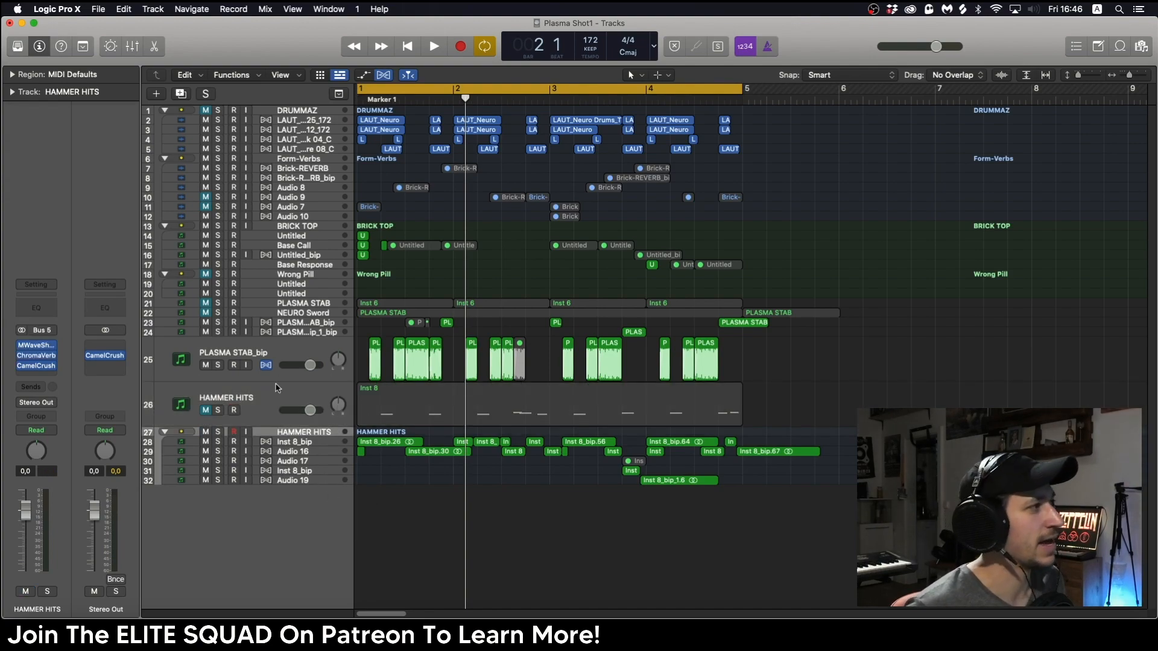
- Turn off the individual track zoom on HAMMER HITS and PLASMA STAB_bip, and slightly increase the height of all tracks
{"action": "left_click", "coordinate": [280, 396]}
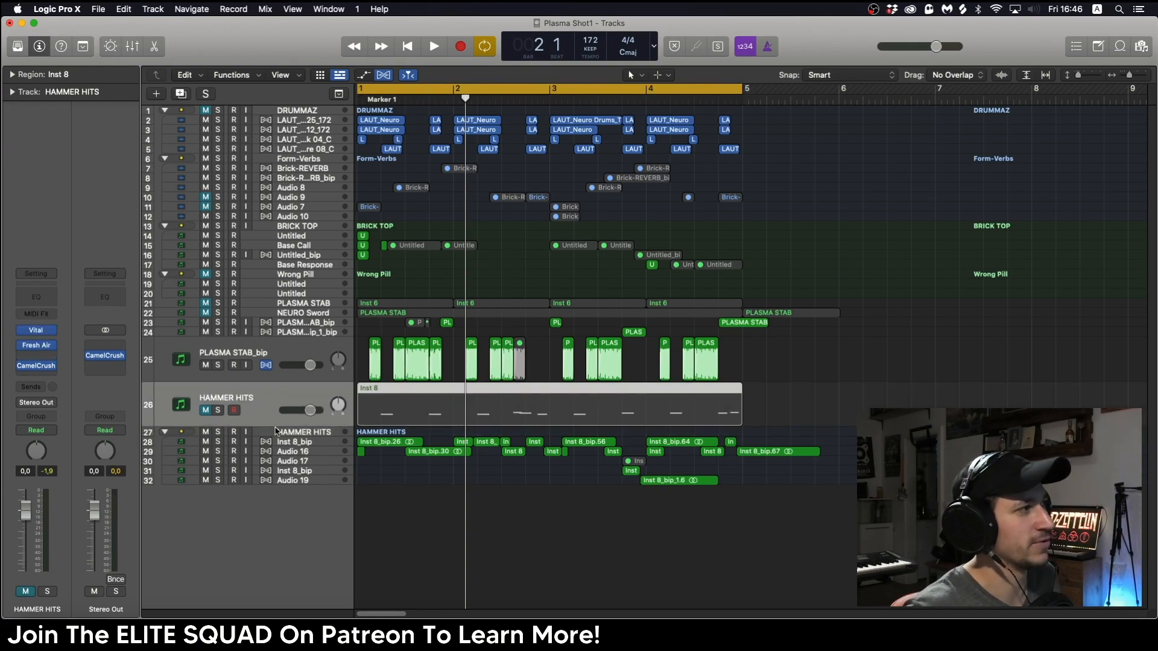
{"action": "key", "text": "ctrl+alt+super+z"}
{"action": "key", "text": "Up"}
{"action": "key", "text": "ctrl+alt+super+z"}
{"action": "key", "text": "super+Down"}
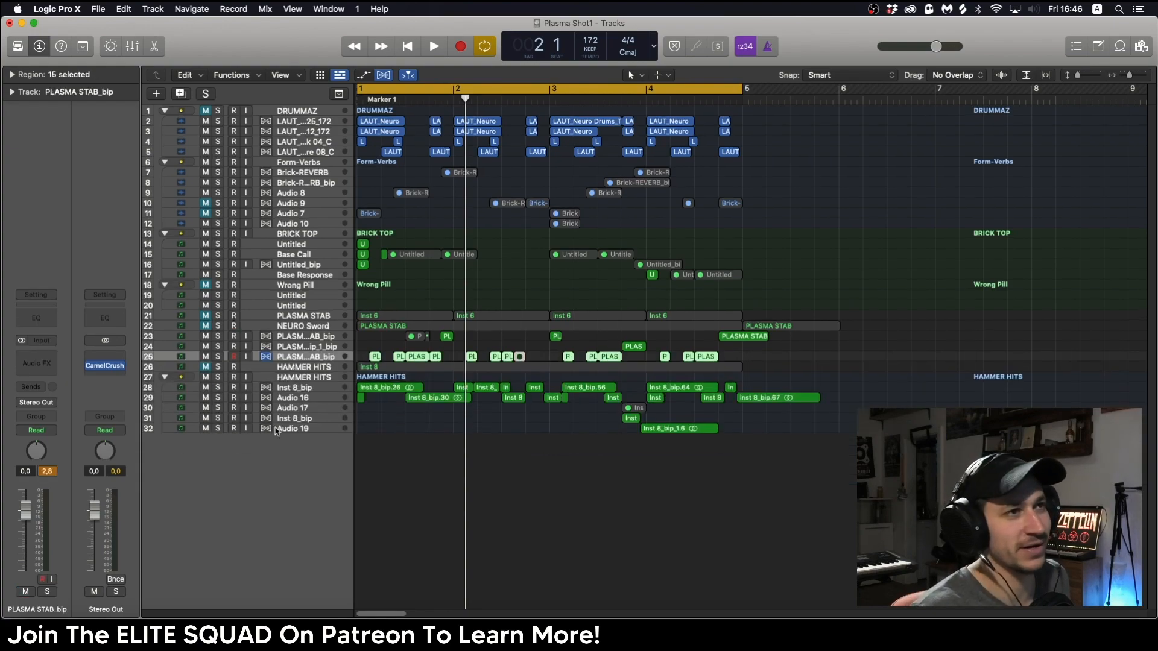
{"action": "key", "text": "super+Down"}
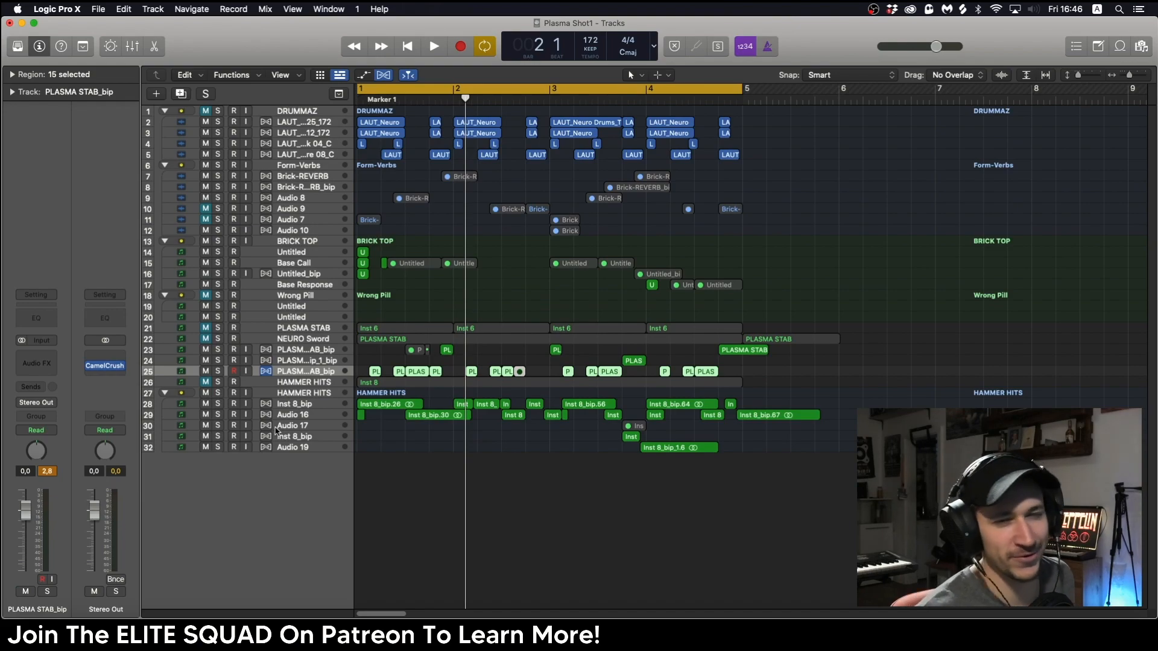